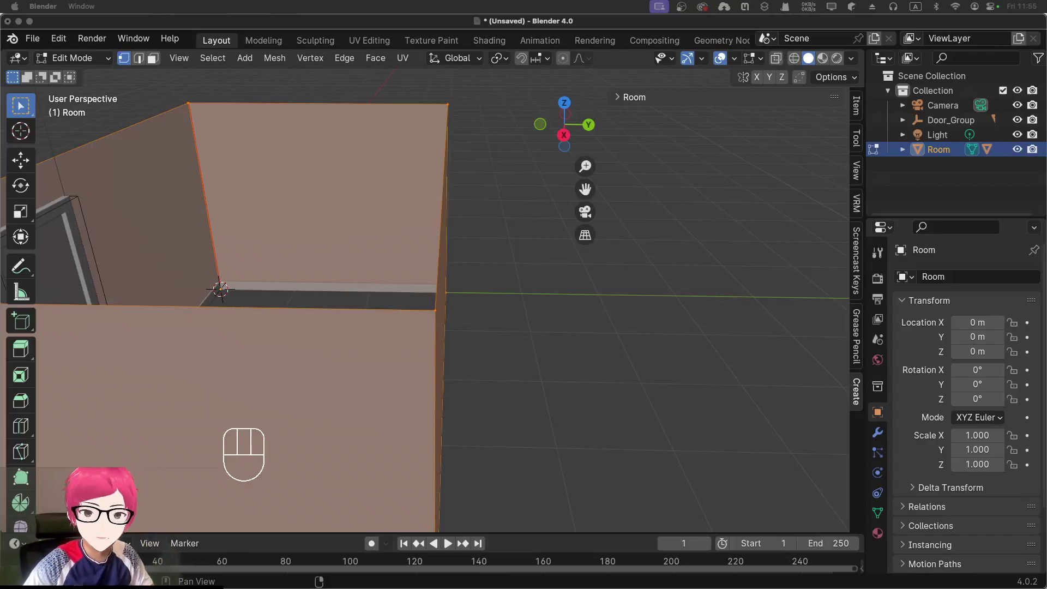
- Return to Object mode and inspect the existing door from several angles, selecting its leaf
middle_drag(542, 287, 640, 208)
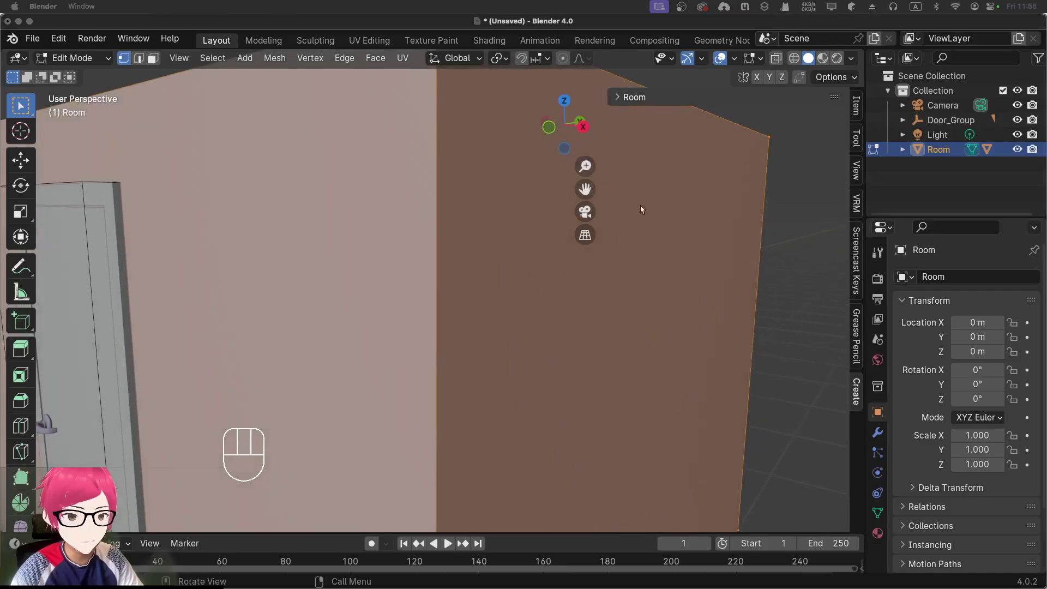
click(619, 98)
shift+middle_drag(684, 229, 545, 327)
click(103, 58)
click(85, 74)
scroll(318, 319, up, 5)
middle_drag(318, 320, 306, 342)
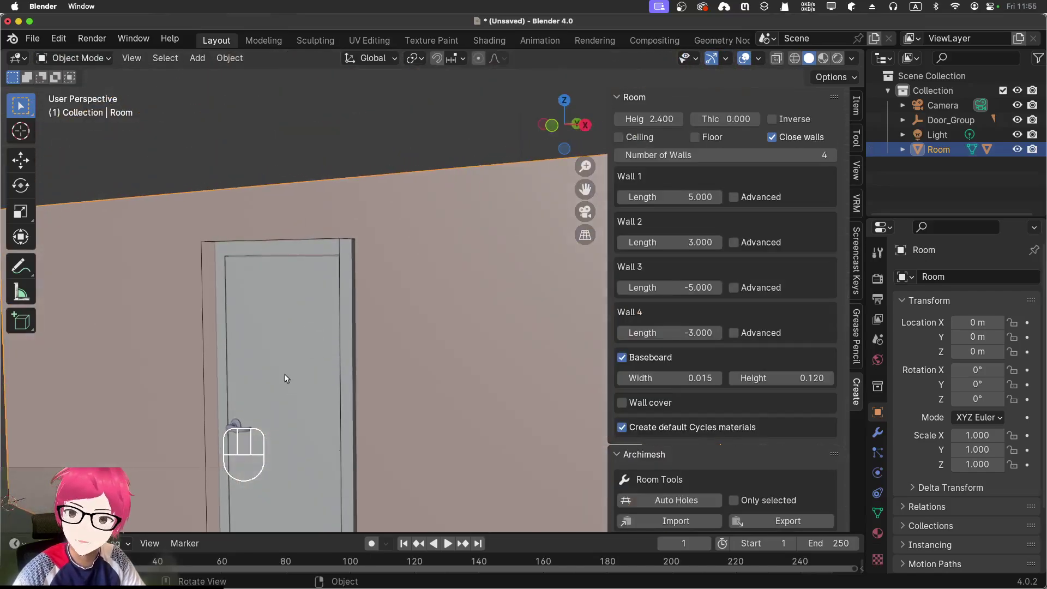
shift+middle_drag(289, 379, 320, 305)
click(330, 367)
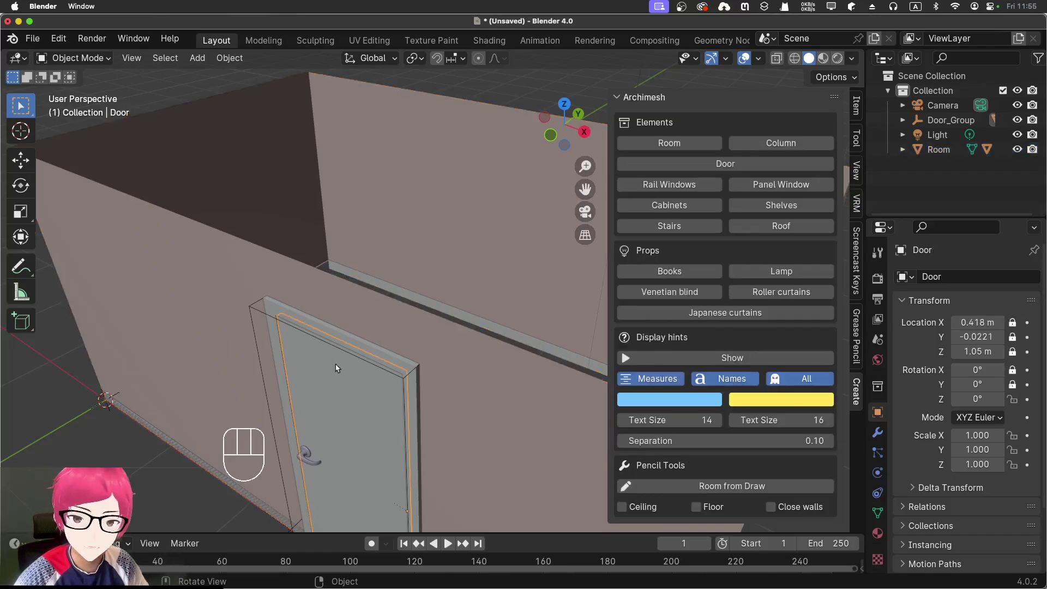
- Undo to remove the door, then survey the four closed walls and reach Archimesh Elements
key(super+z)
key(super+z)
key(super+z)
key(super+z)
key(super+z)
key(super+z)
key(super+z)
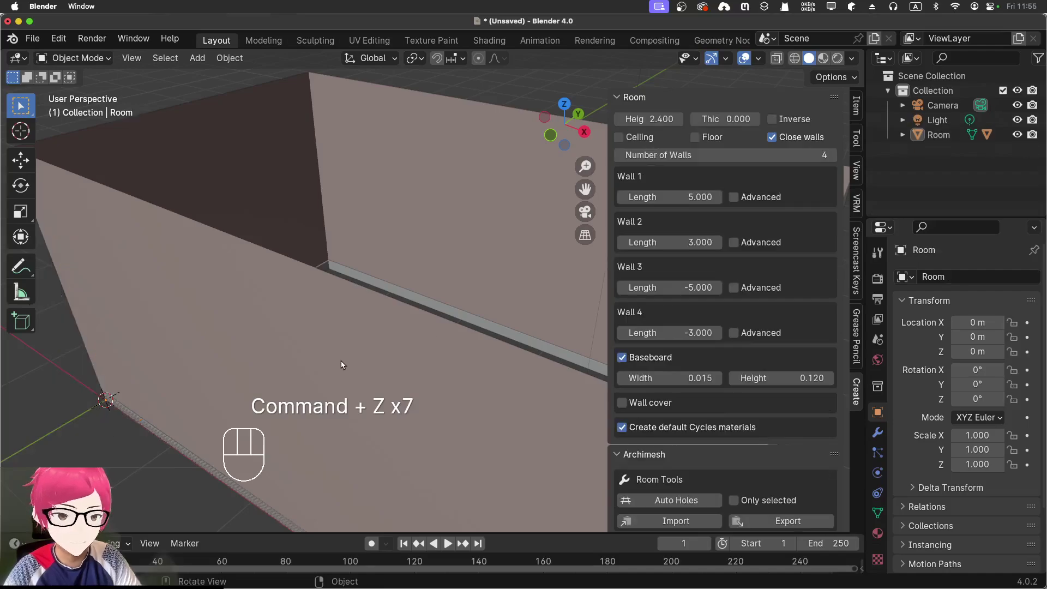
mouse_move(344, 362)
middle_down()
mouse_move(358, 297)
mouse_move(357, 353)
middle_up()
scroll(344, 313, down, 6)
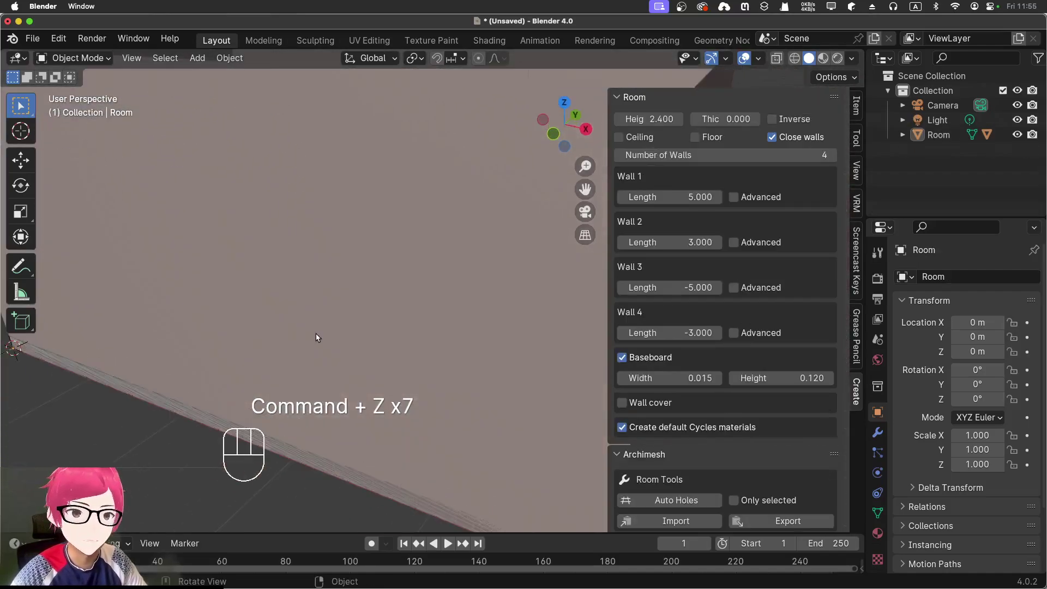
middle_drag(303, 308, 325, 319)
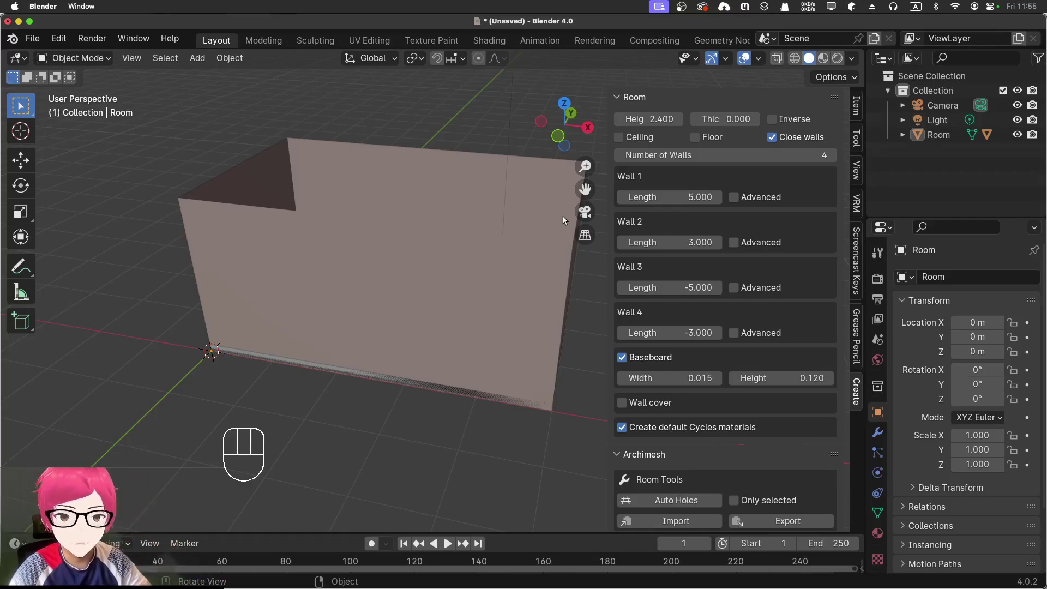
middle_drag(436, 358, 223, 296)
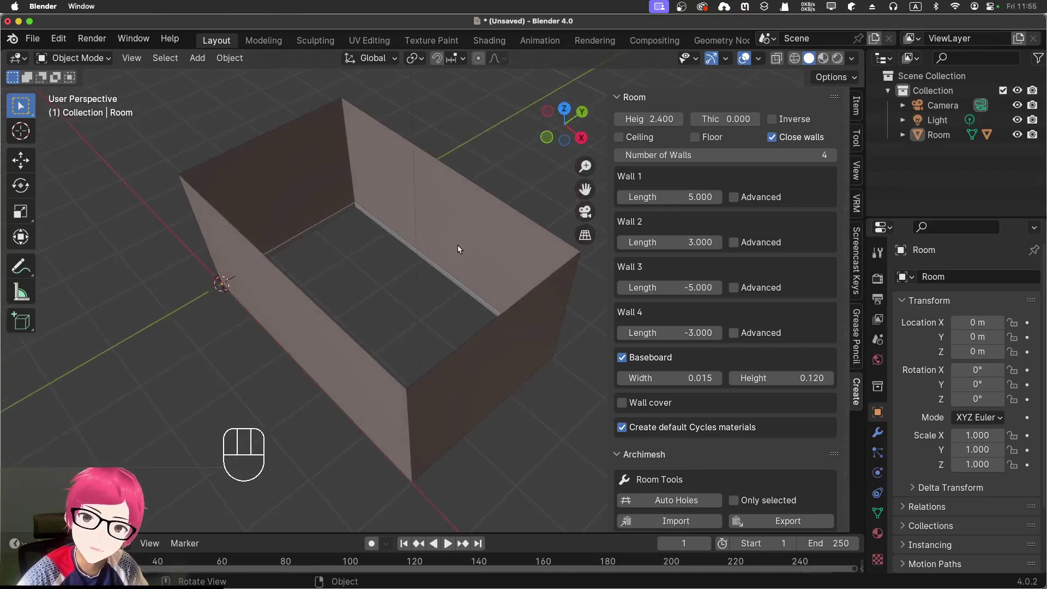
middle_drag(458, 285, 399, 288)
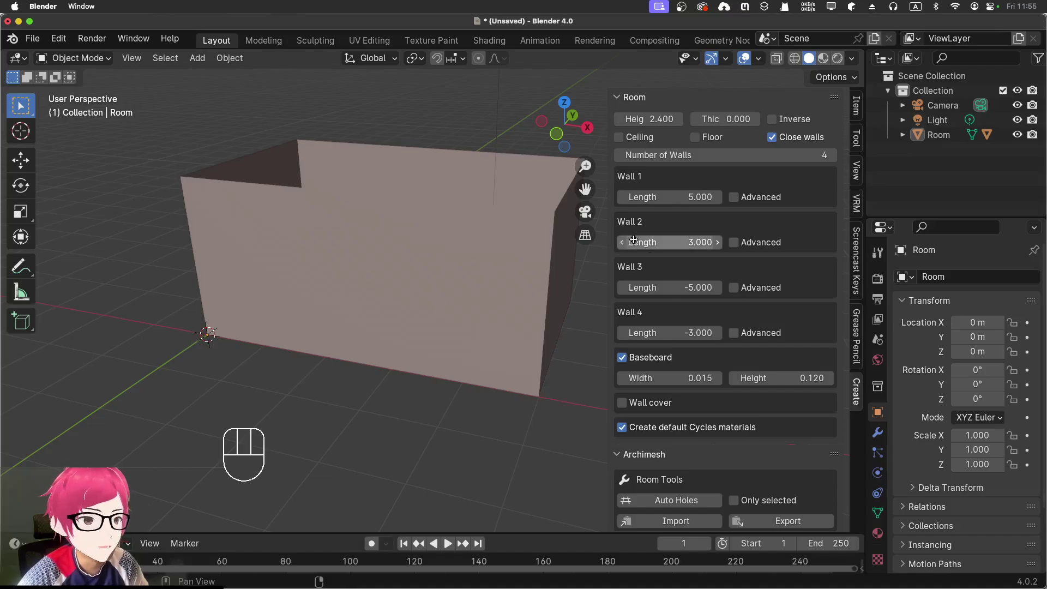
scroll(659, 478, down, 4)
scroll(658, 478, down, 4)
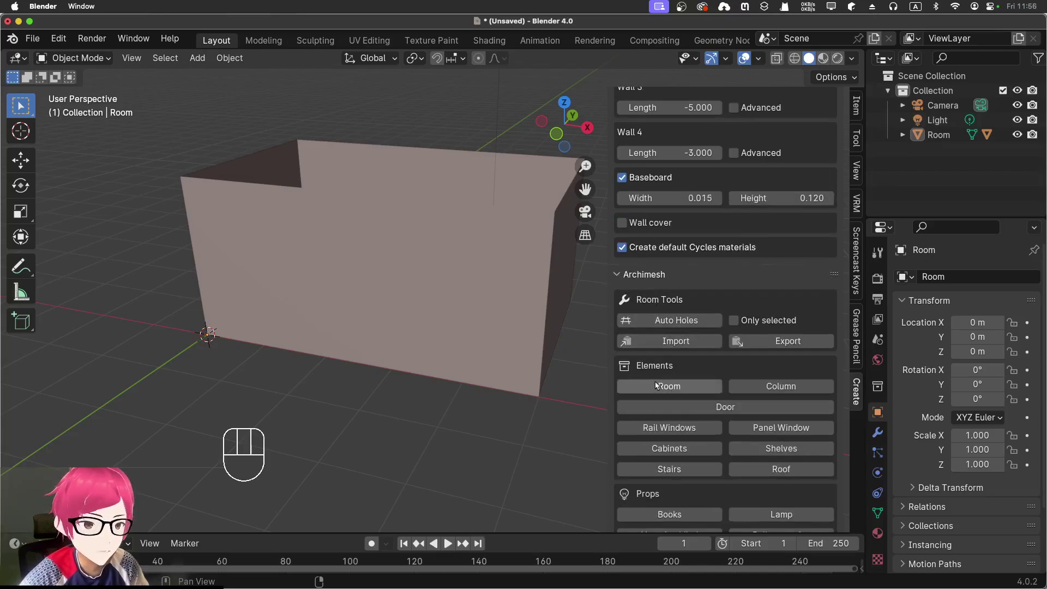
scroll(790, 387, down, 4)
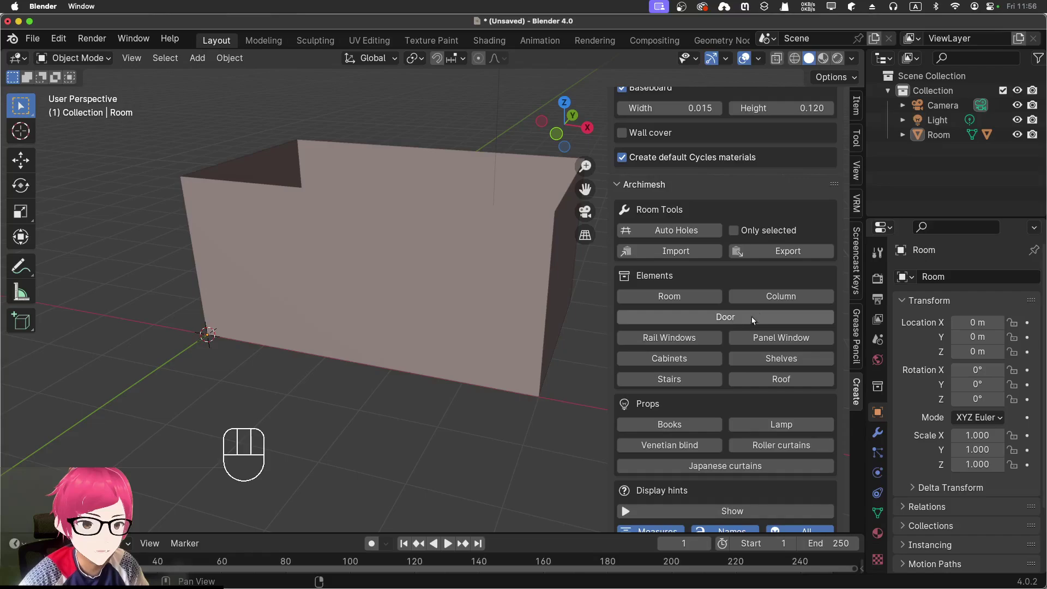
- Undo the accidental Archimesh Column and add an Archimesh Door at the origin
click(770, 294)
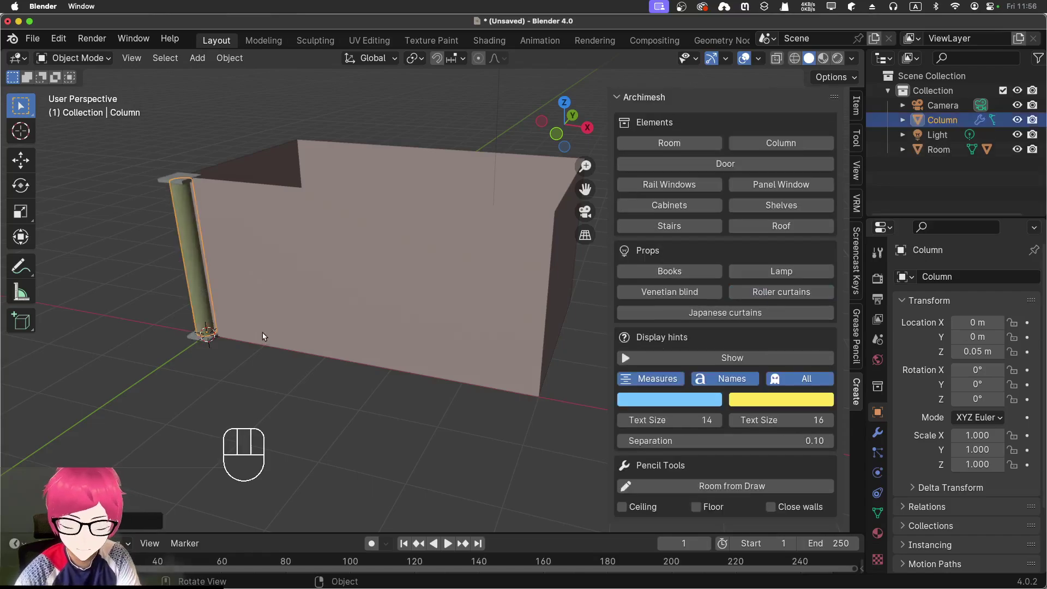
key(super+z)
scroll(714, 388, down, 7)
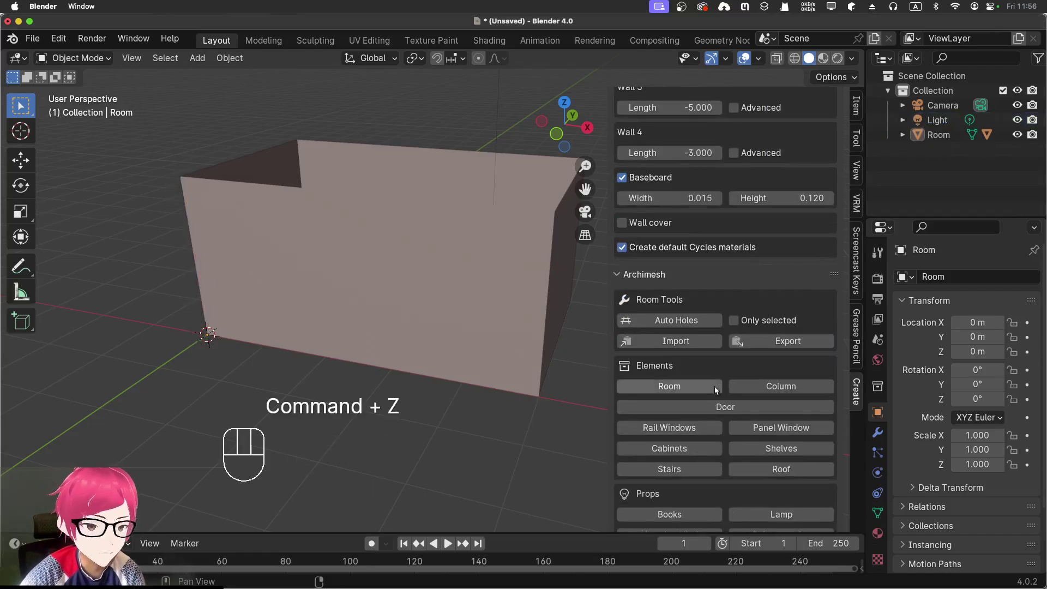
scroll(698, 393, down, 4)
click(711, 319)
middle_drag(382, 436, 361, 415)
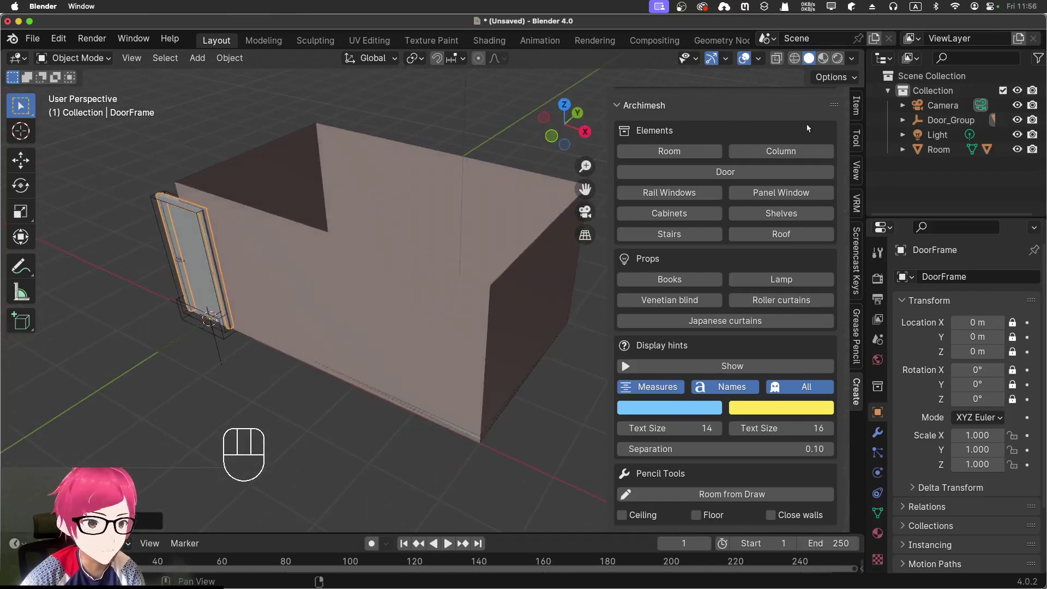
- Expand Door_Group, inspect CTRL_Baseboard, CTRL_Hole and DoorFrame, then reselect Door_Group
click(949, 120)
click(903, 120)
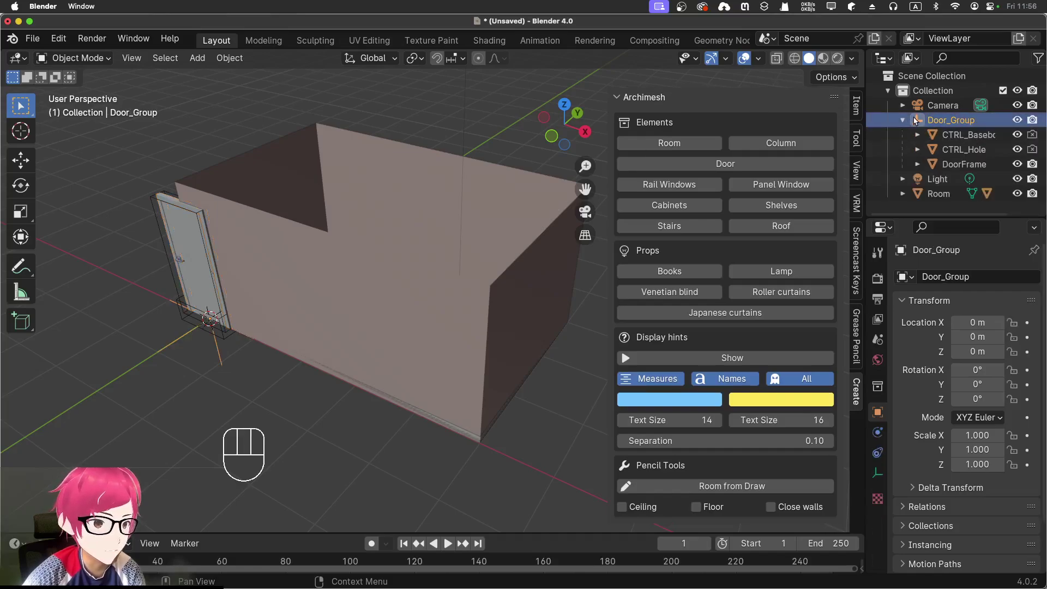
click(951, 136)
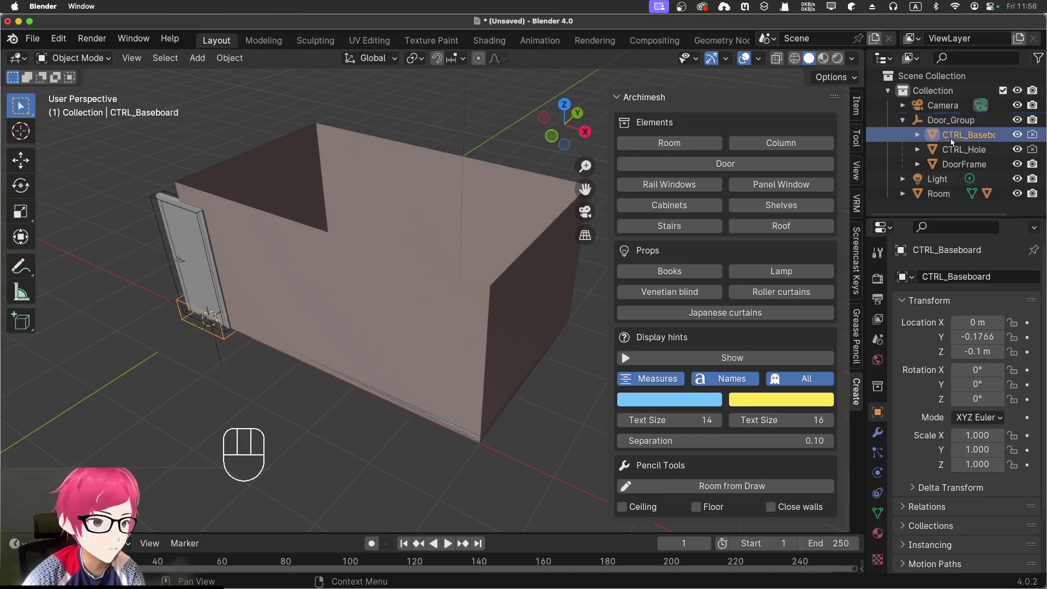
click(955, 149)
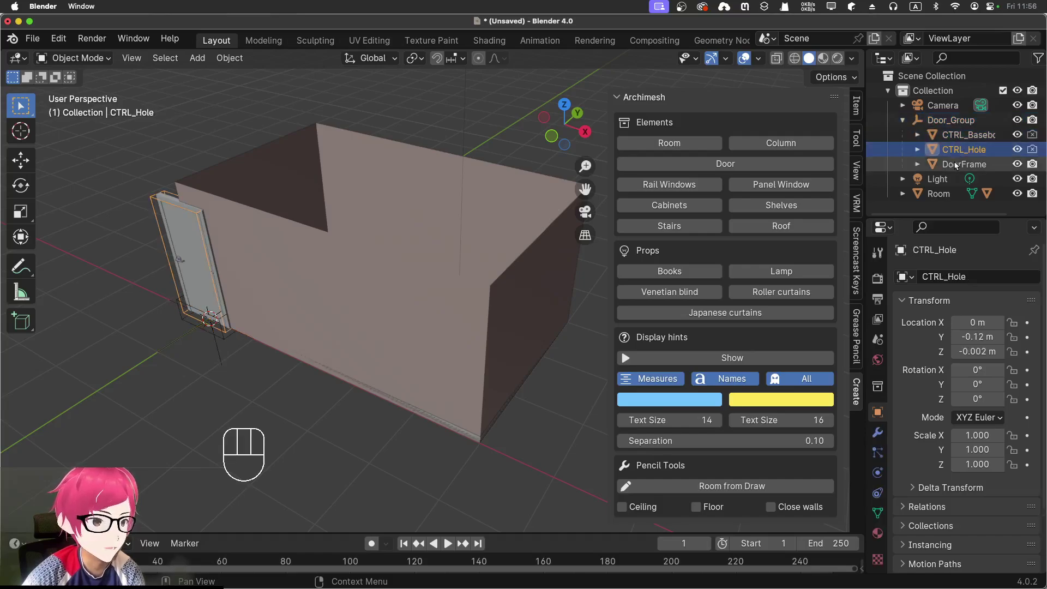
click(963, 165)
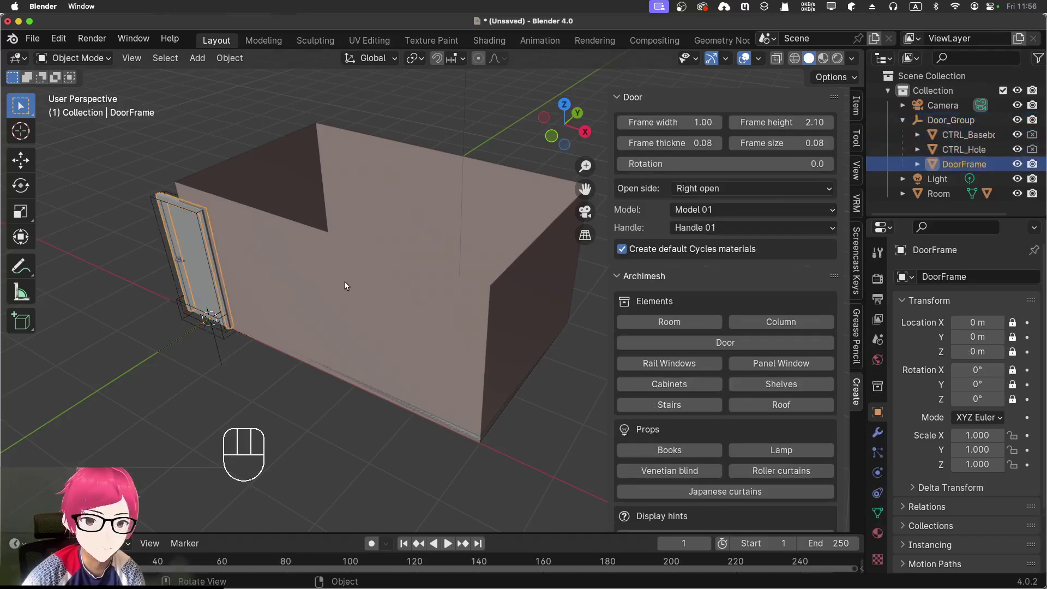
click(959, 121)
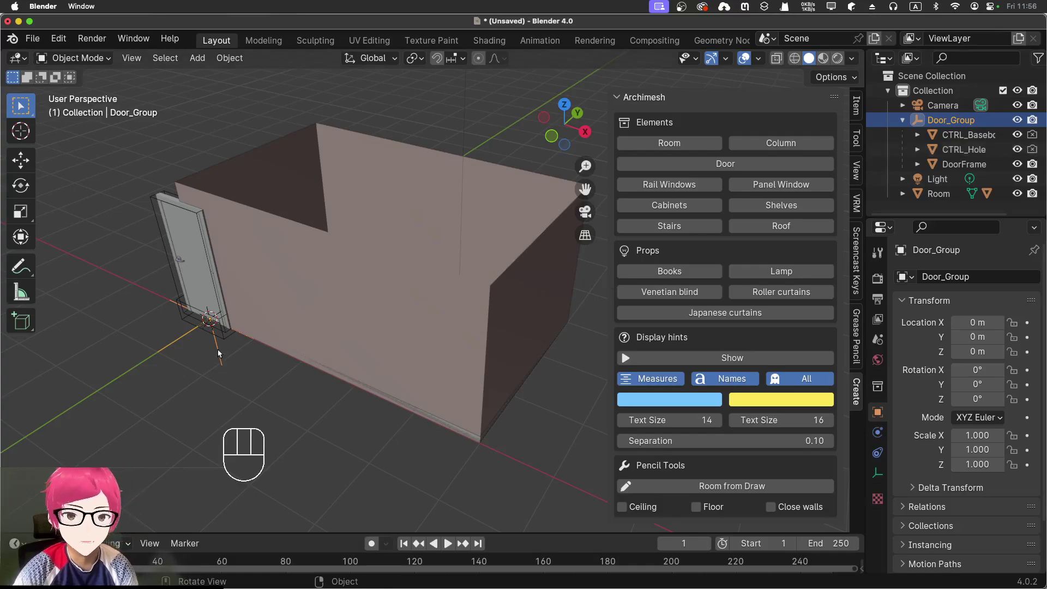
- Move Door_Group 2.5345 m along X and zoom in on the repositioned door
key(g)
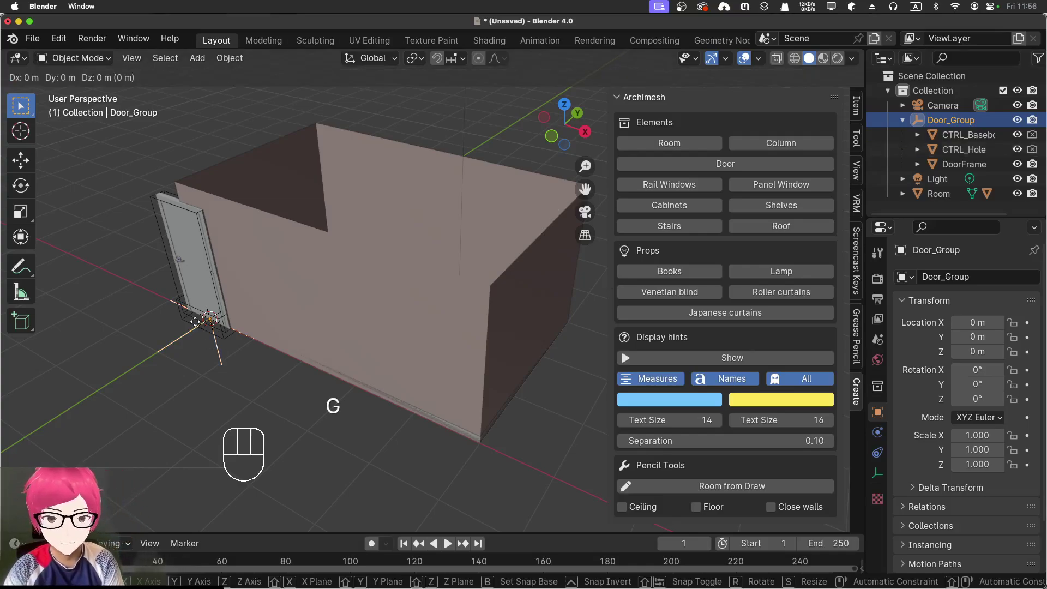
key(x)
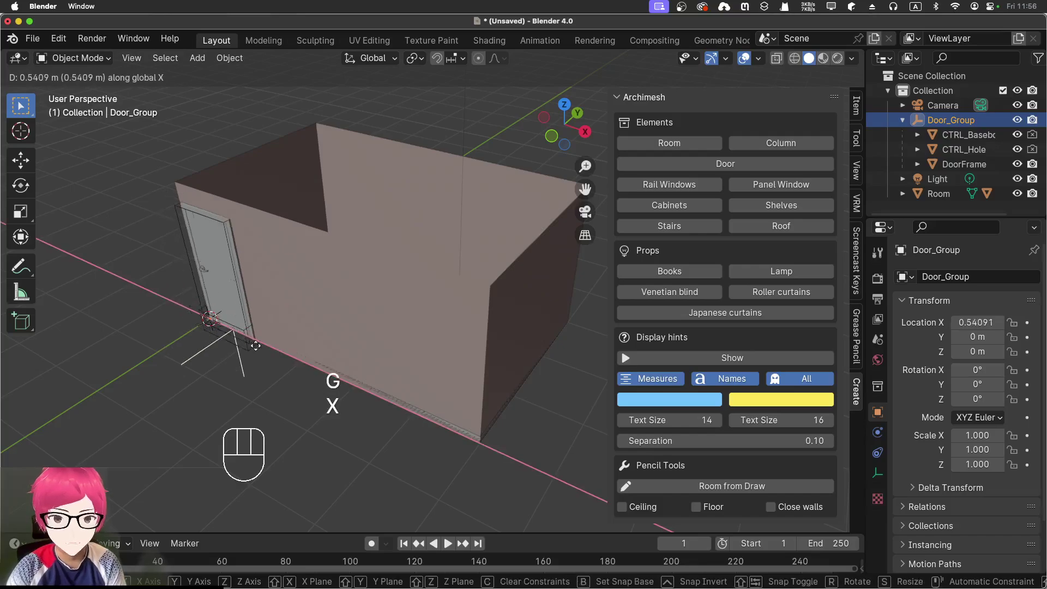
click(316, 372)
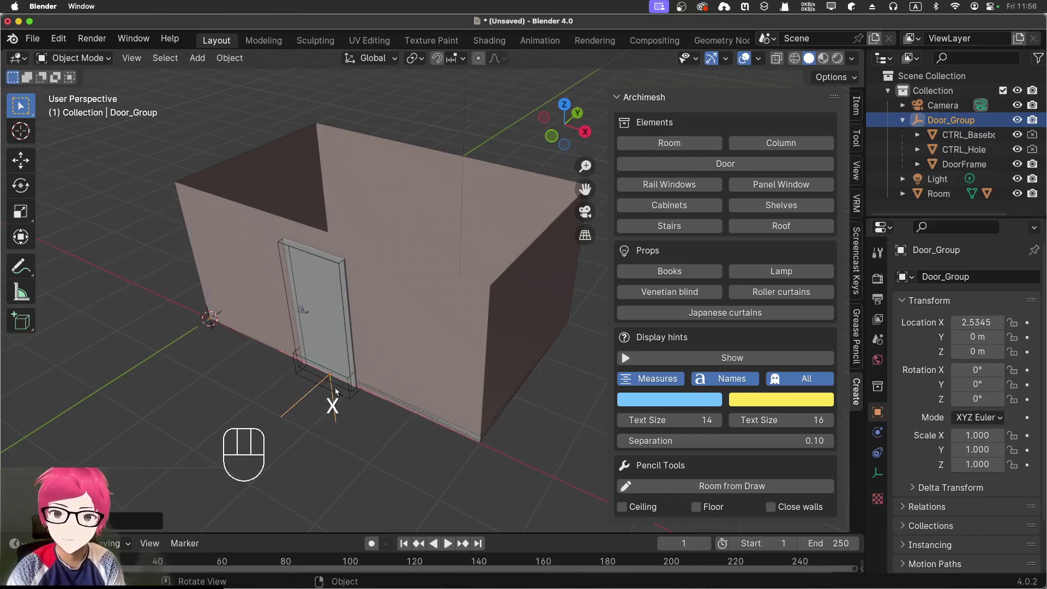
middle_drag(431, 388, 267, 218)
scroll(339, 202, up, 4)
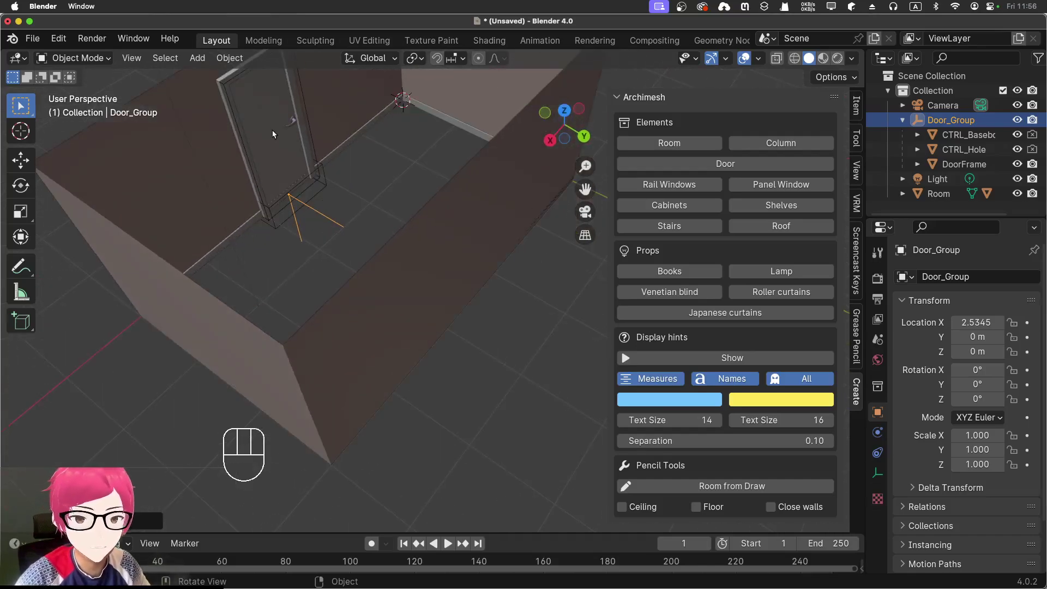
click(282, 160)
shift+middle_drag(387, 195, 435, 325)
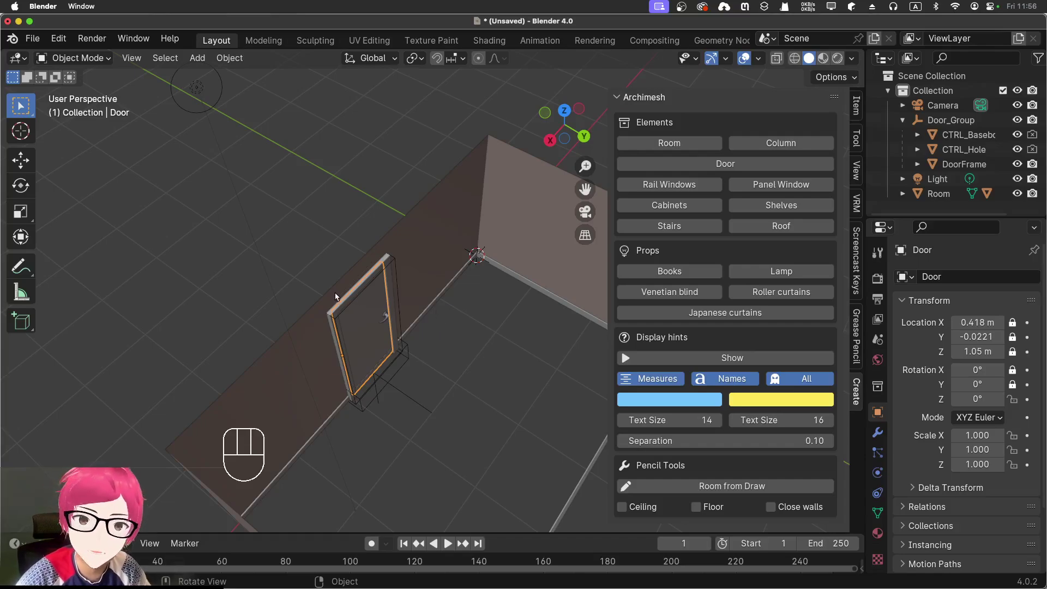
middle_drag(411, 361, 323, 332)
scroll(354, 313, up, 5)
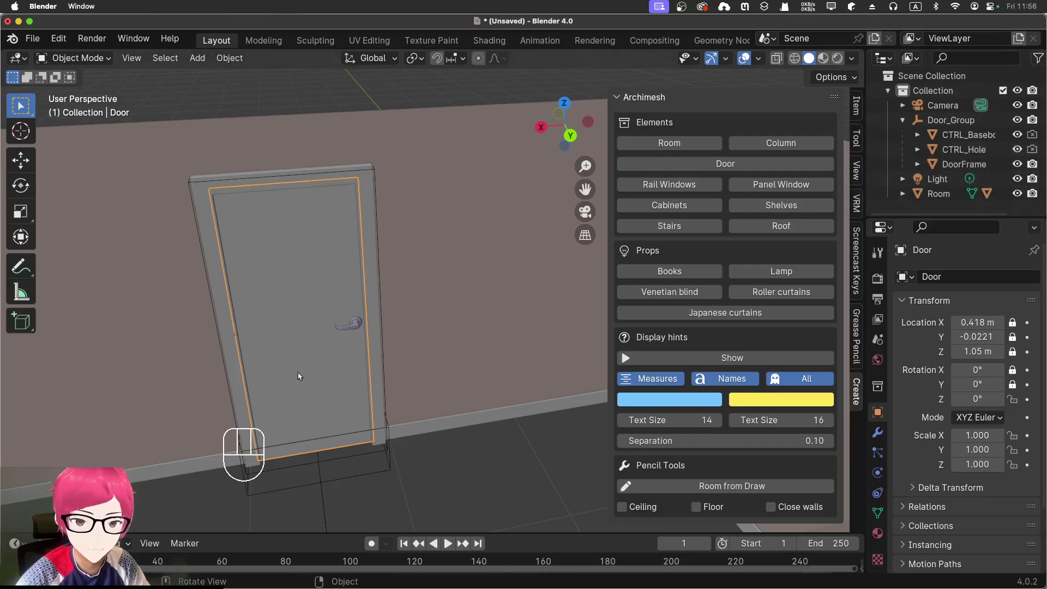
- Rotate the door leaf open about Z, inspect it, then undo to close it again
click(345, 391)
click(399, 463)
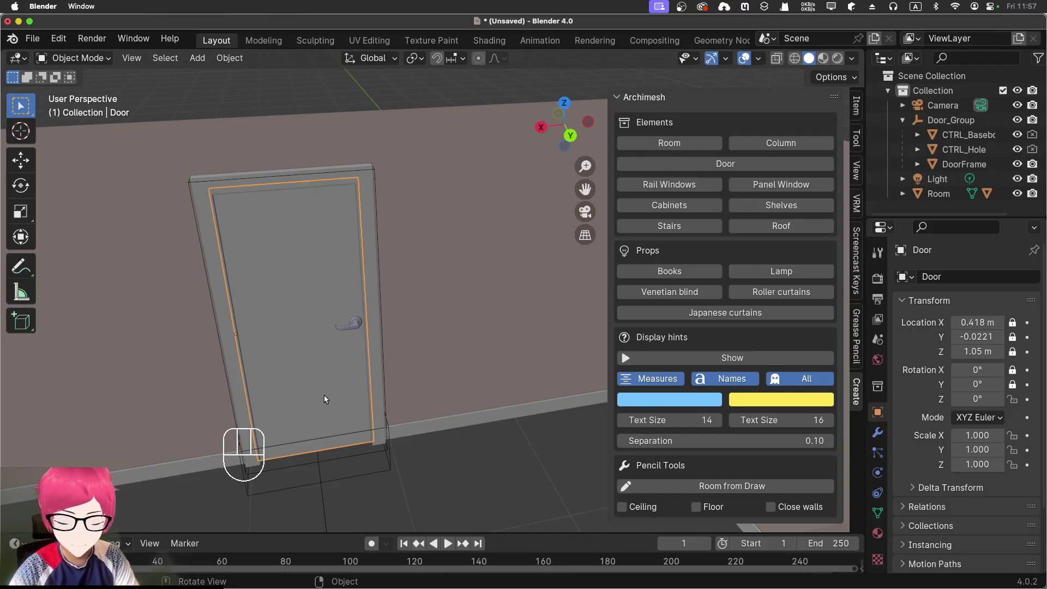
key(r)
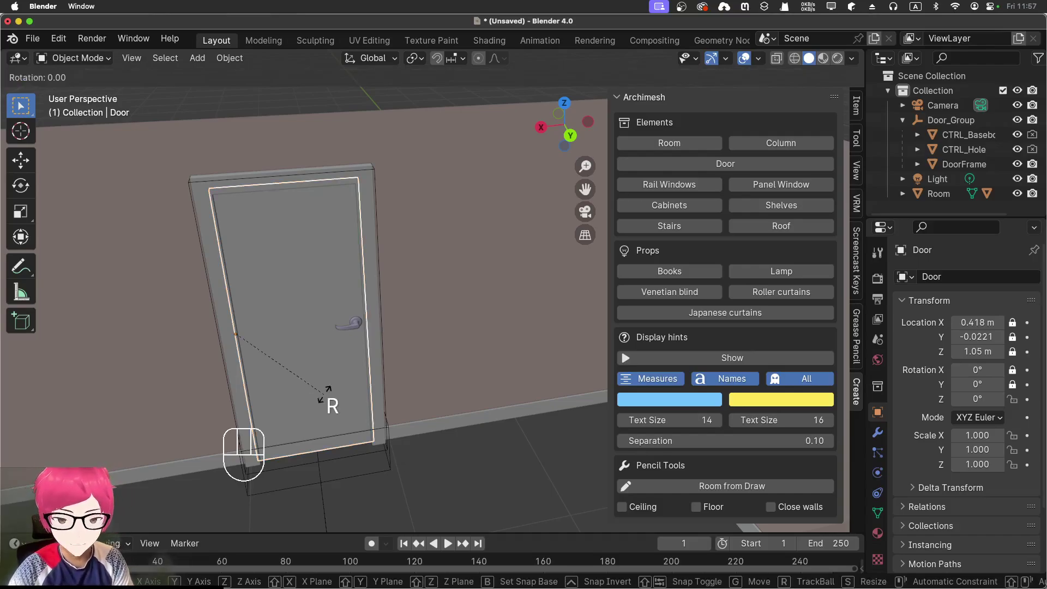
key(z)
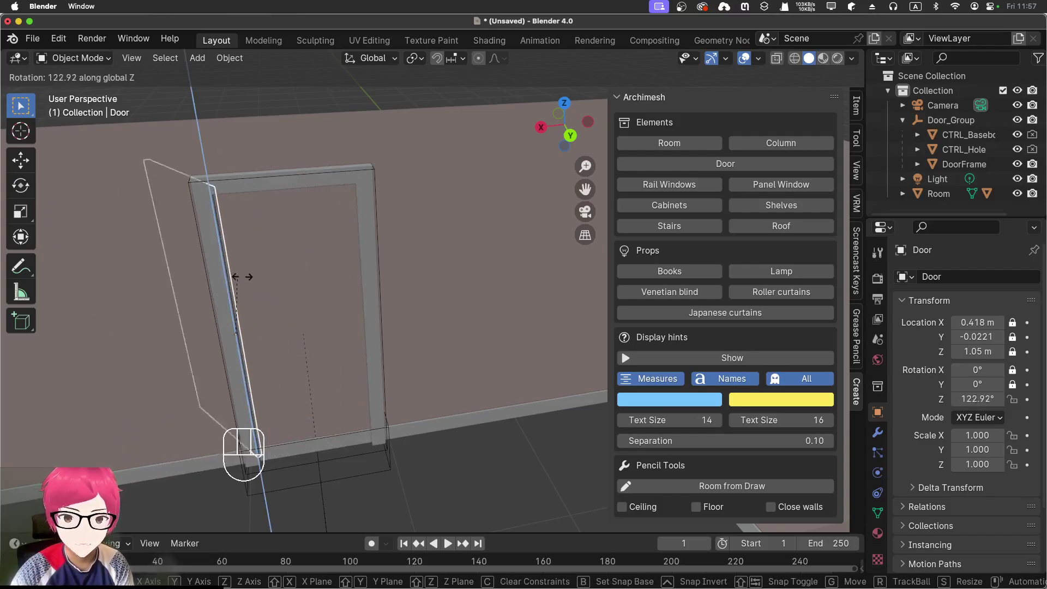
click(290, 285)
middle_drag(142, 385, 211, 408)
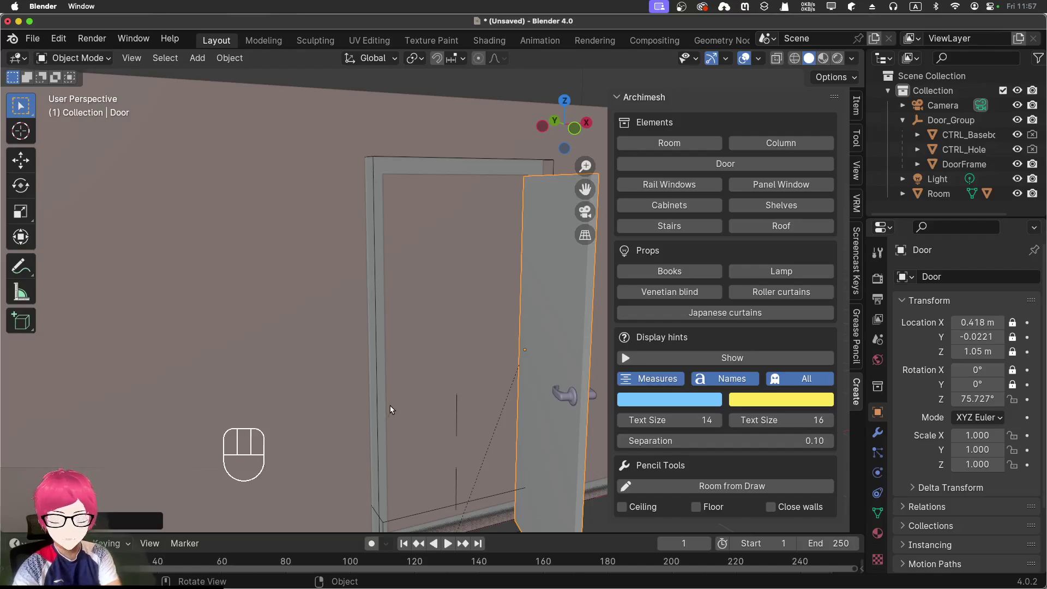
key(super+z)
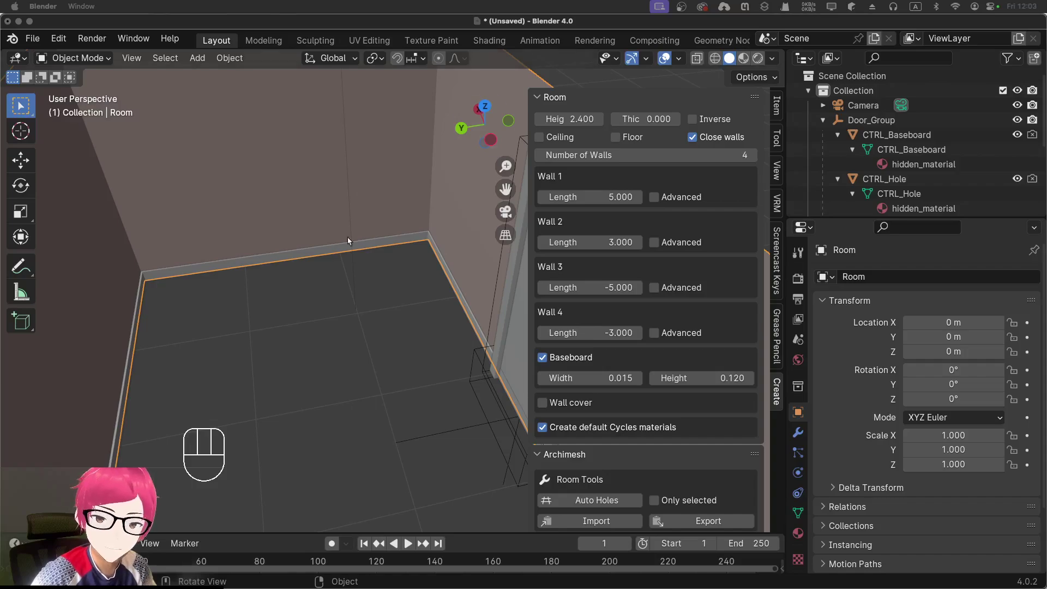
middle_drag(348, 246, 425, 292)
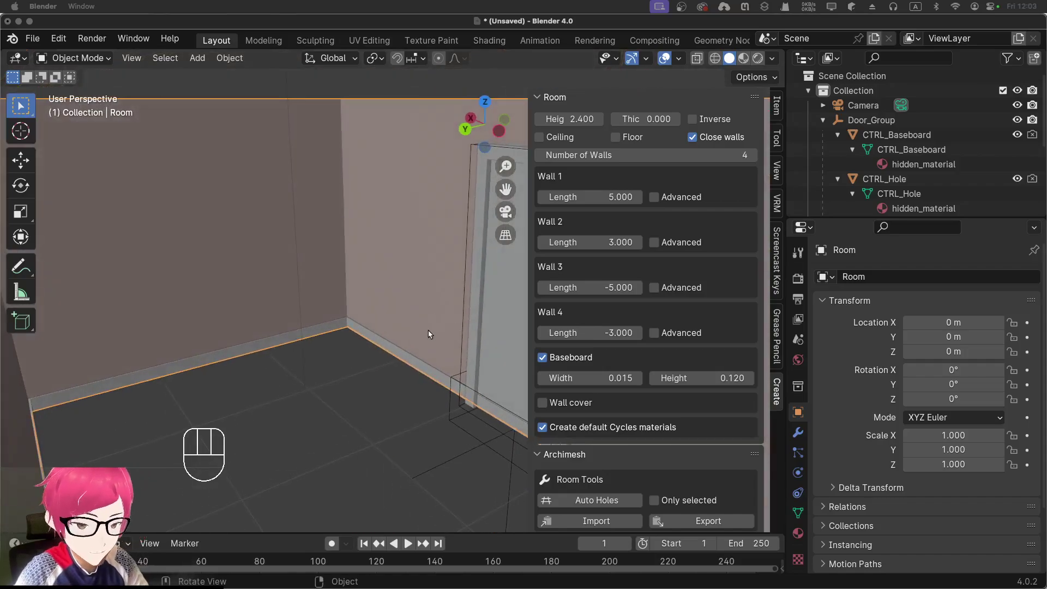
middle_drag(388, 370, 257, 365)
scroll(258, 365, down, 3)
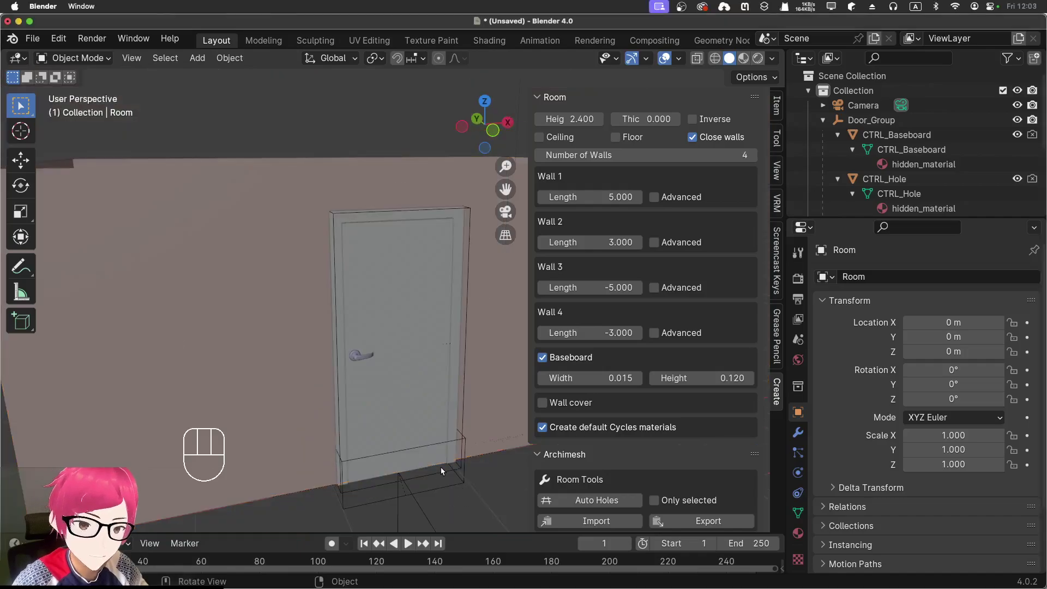
middle_drag(448, 490, 434, 445)
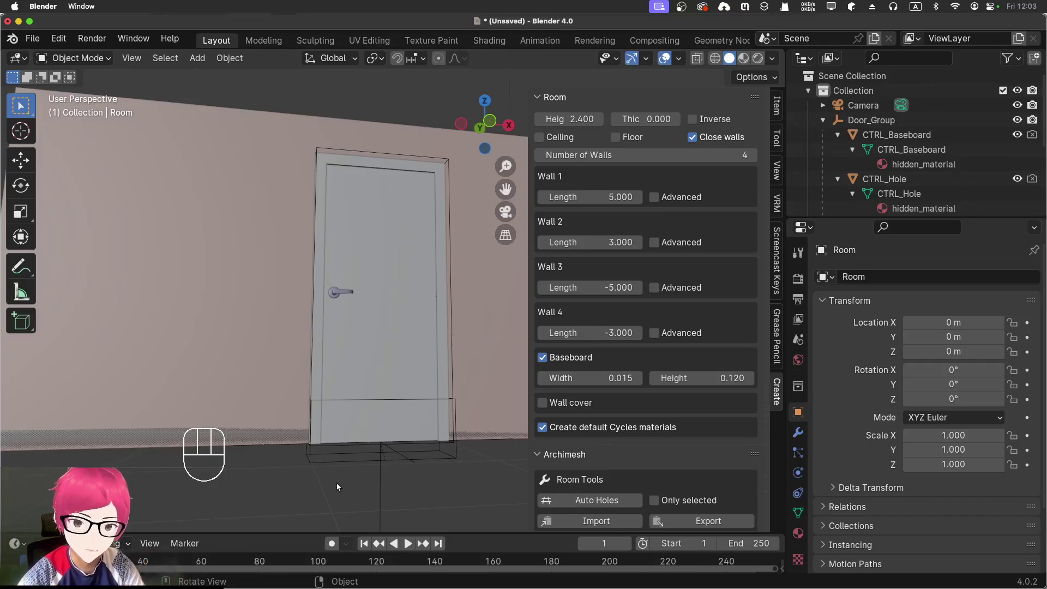
- Select Door_Group without moving it, then compare CTRL_Baseboard and CTRL_Hole, ending on CTRL_Hole
click(380, 483)
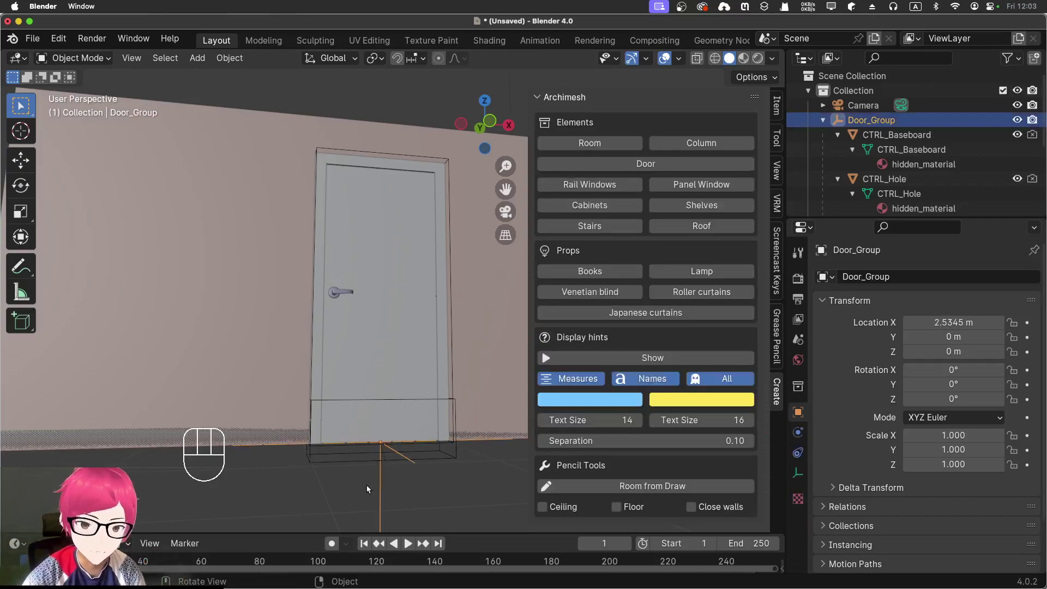
key(g)
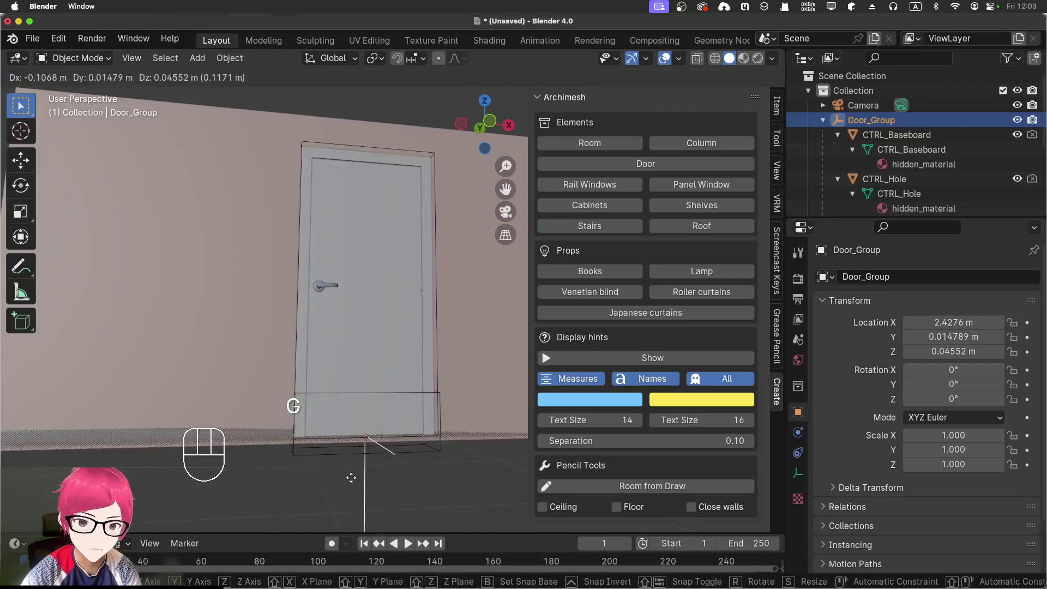
right_click(391, 458)
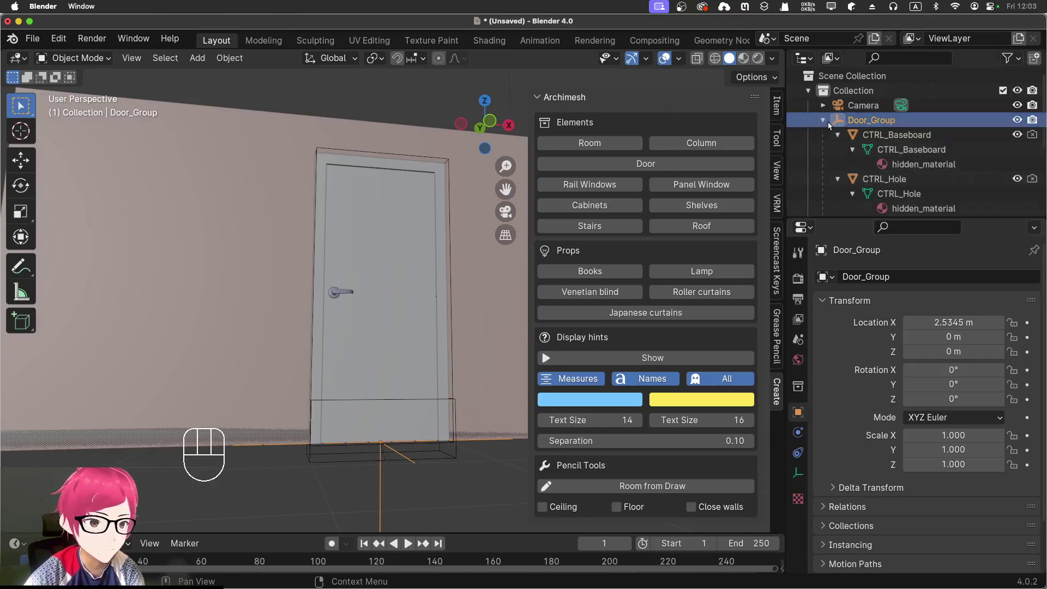
click(867, 137)
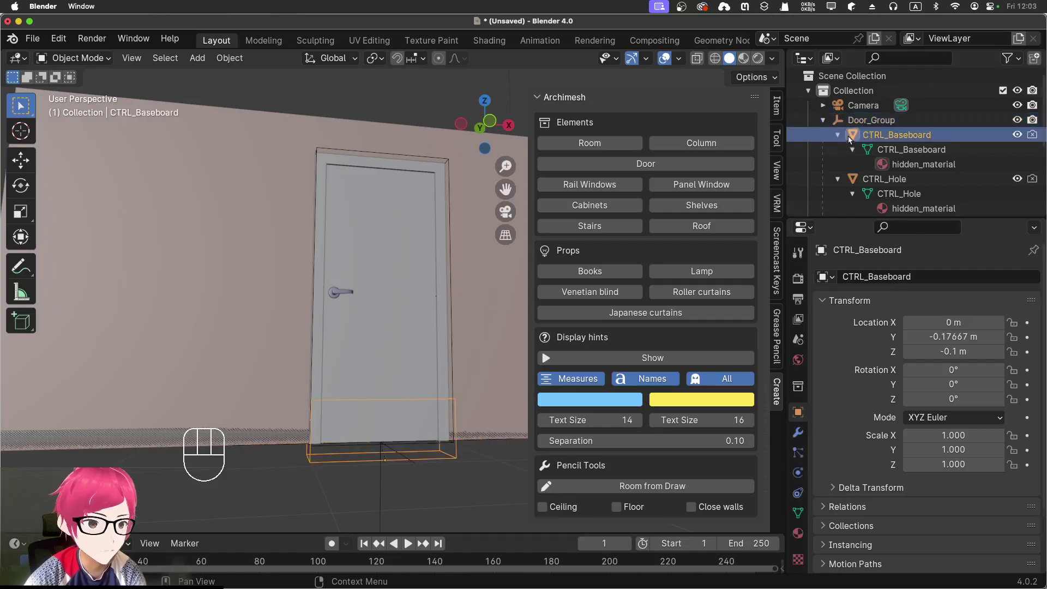
click(838, 136)
click(886, 152)
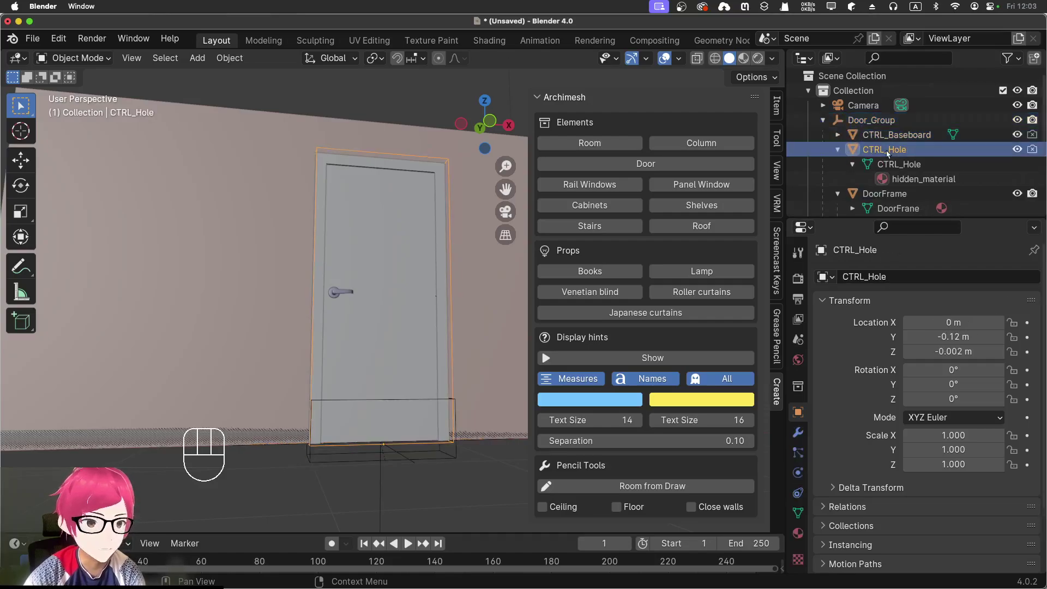
click(837, 149)
click(883, 136)
click(882, 149)
click(883, 136)
click(881, 150)
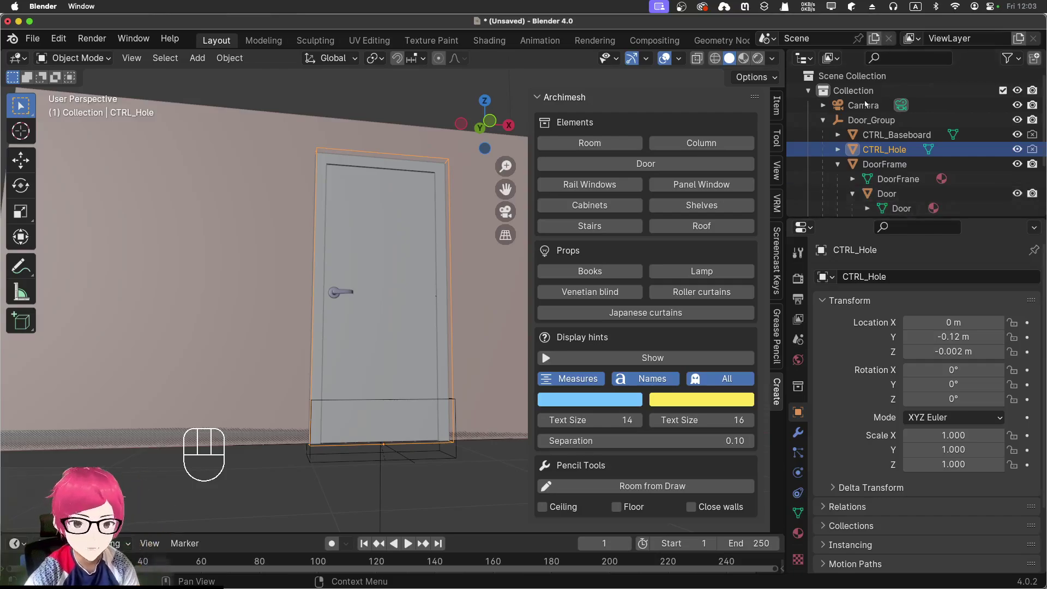
click(473, 489)
middle_drag(473, 489, 378, 420)
click(377, 420)
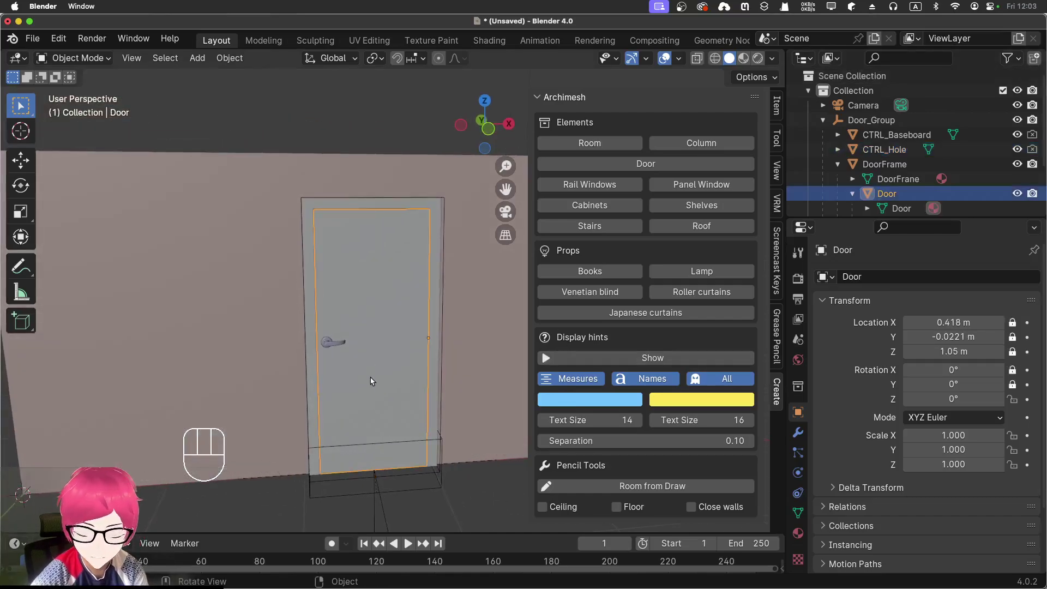
key(r)
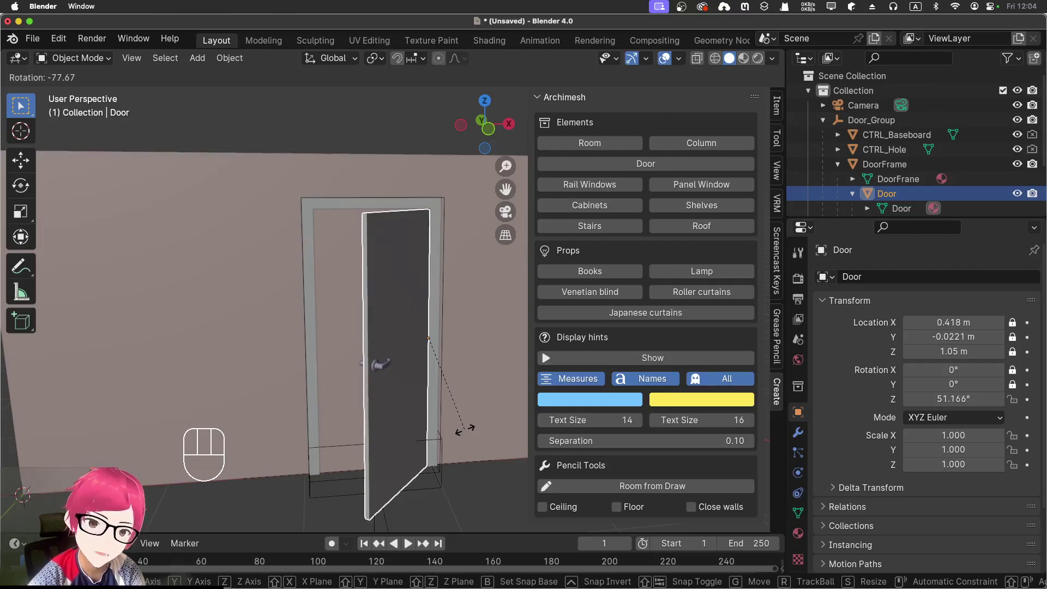
right_click(465, 429)
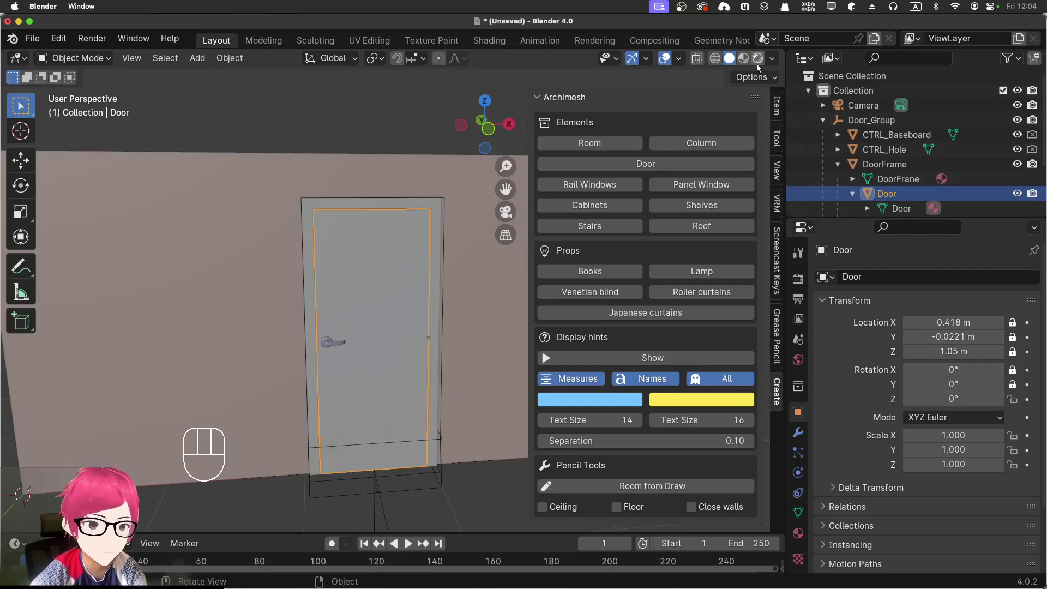
- Show the door's Item transform values and try a free rotation with X and Y unlocked
click(776, 116)
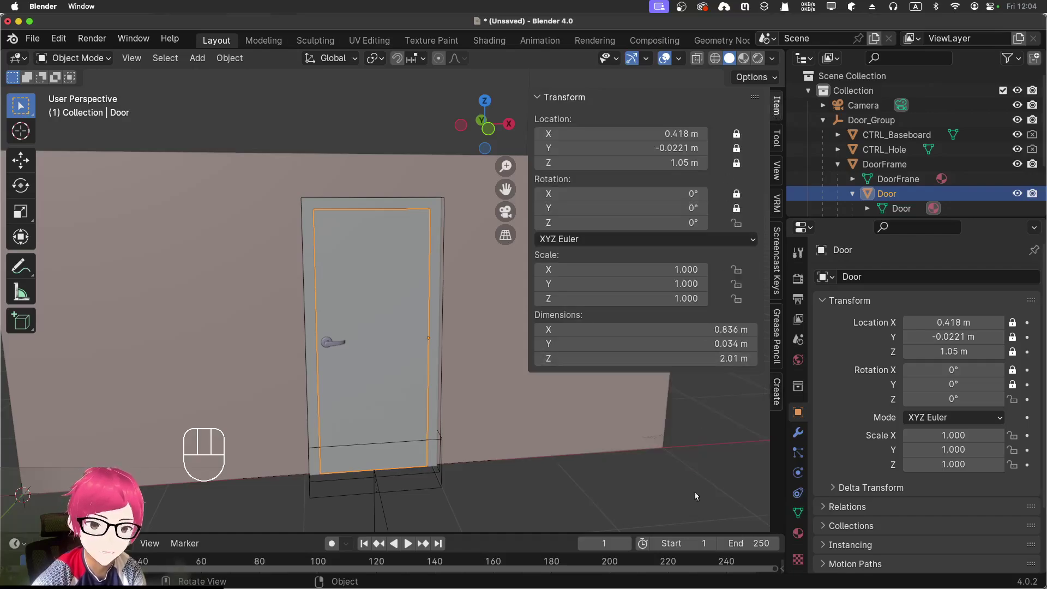
middle_drag(632, 496, 631, 497)
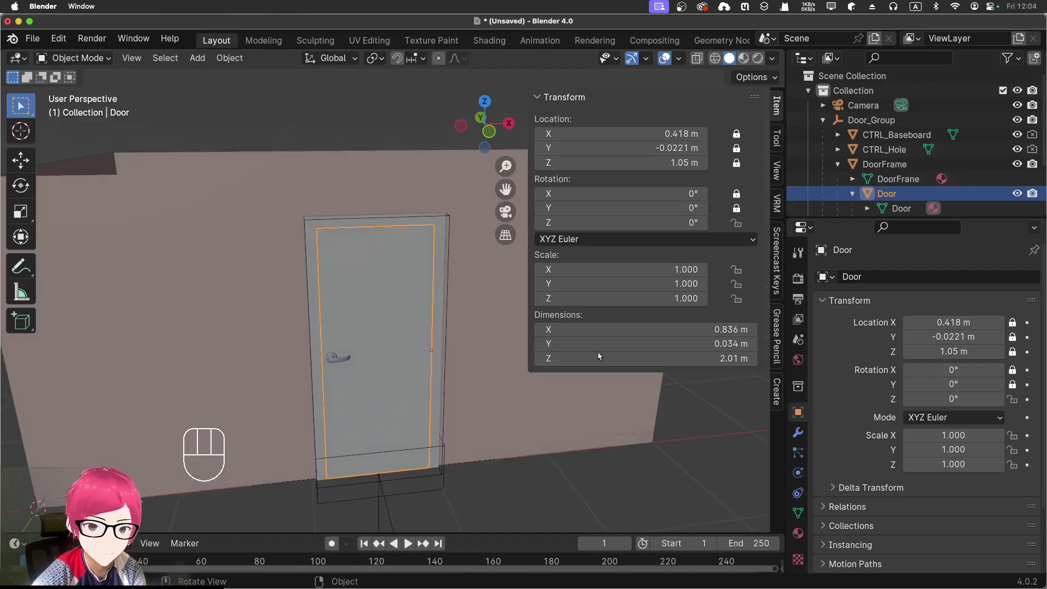
drag(736, 209, 736, 194)
click(541, 489)
click(390, 410)
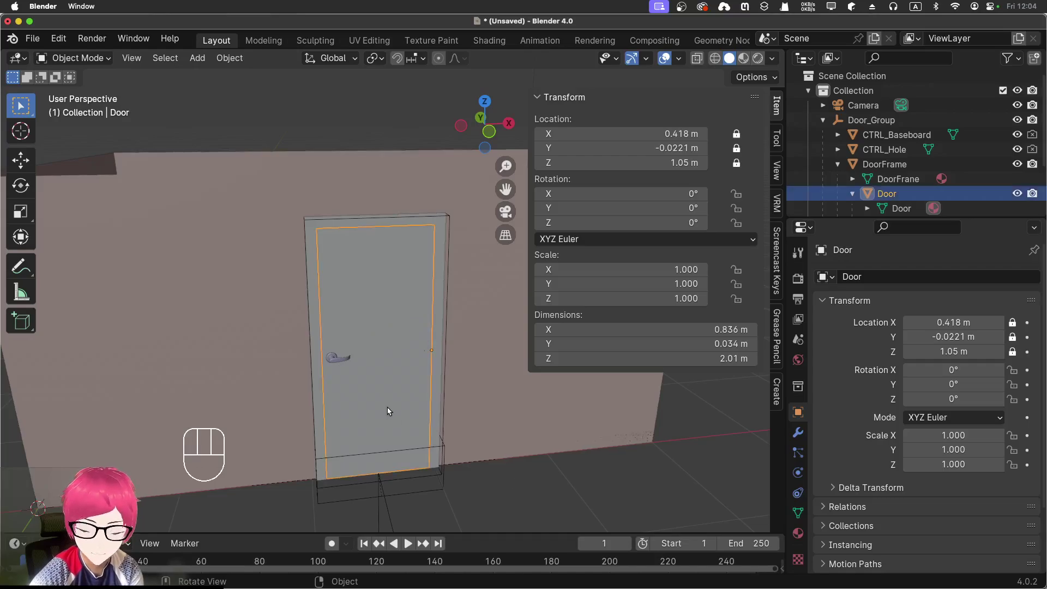
key(r)
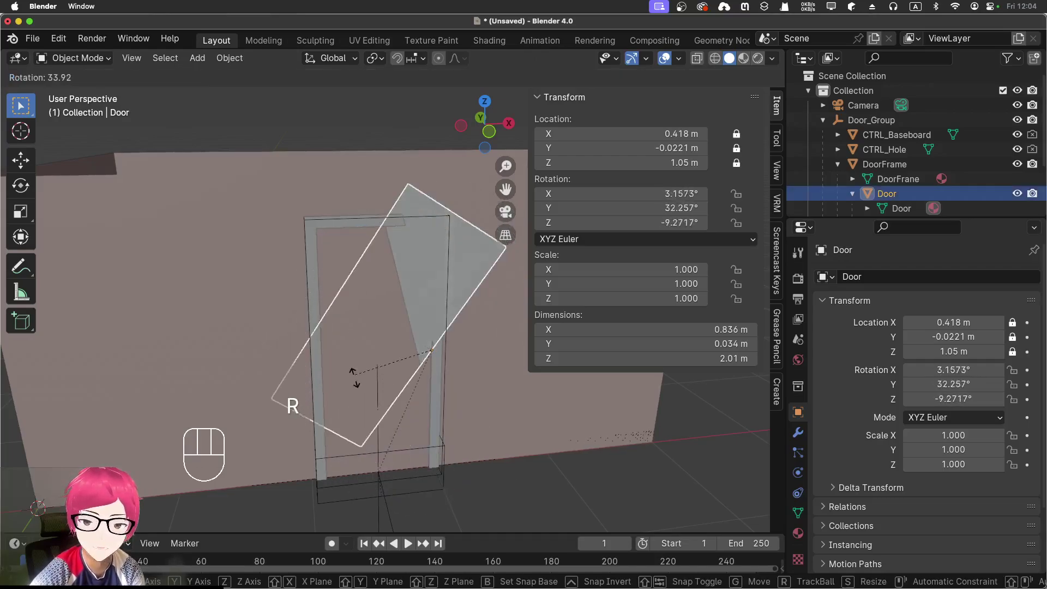
right_click(360, 382)
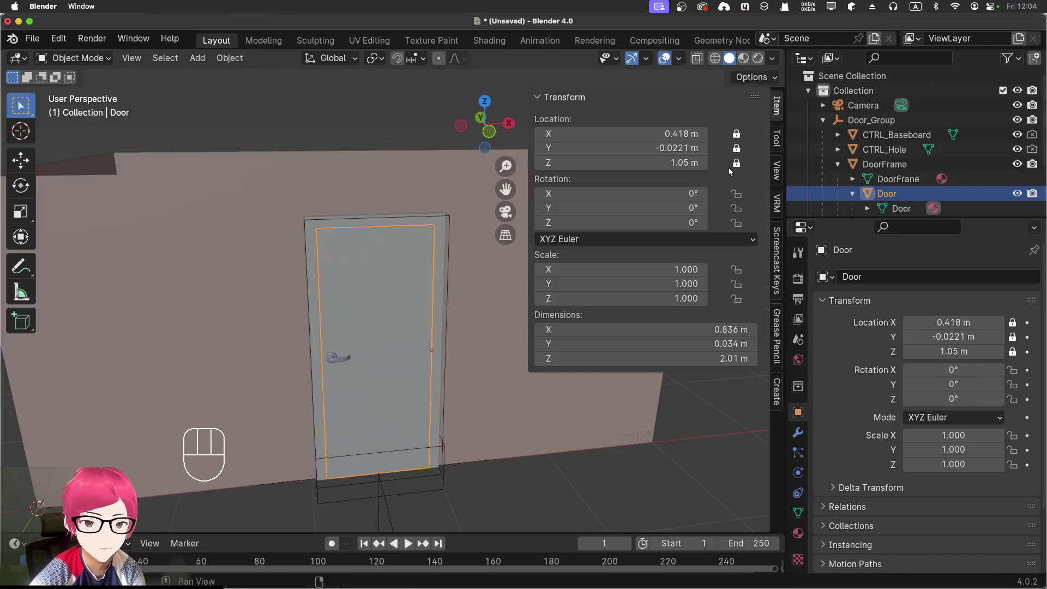
- Relock X and Y rotation and trial a Z-axis swing of the door, cancelling it
click(735, 194)
click(736, 208)
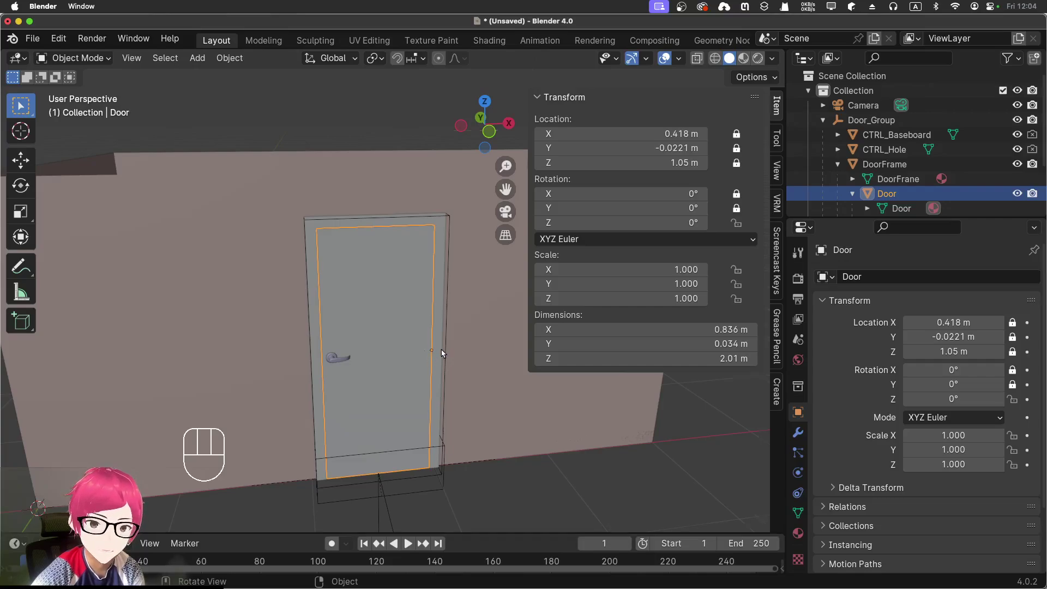
scroll(434, 355, up, 5)
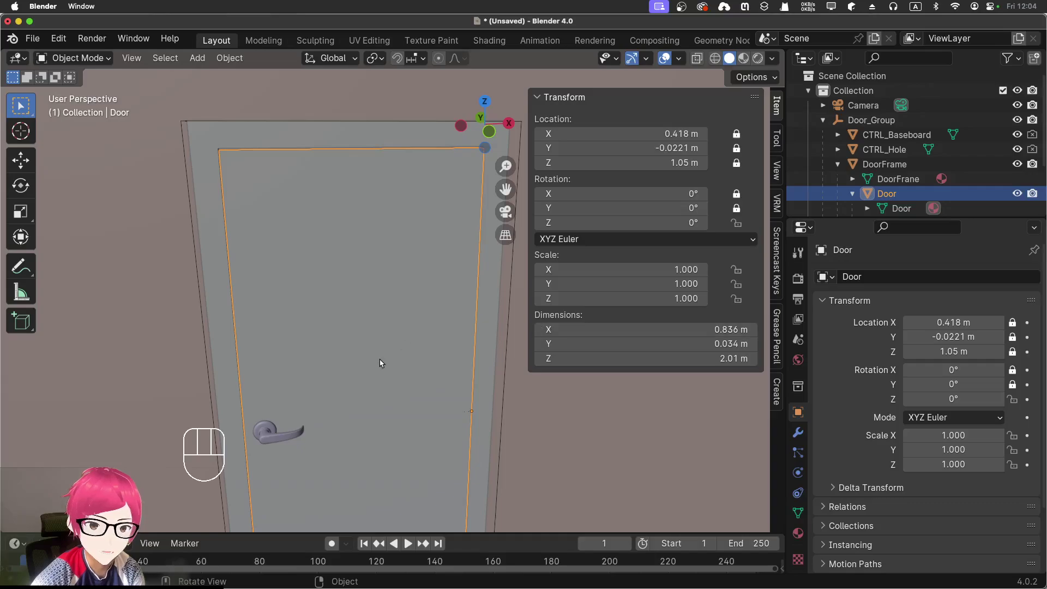
scroll(381, 361, down, 5)
key(r)
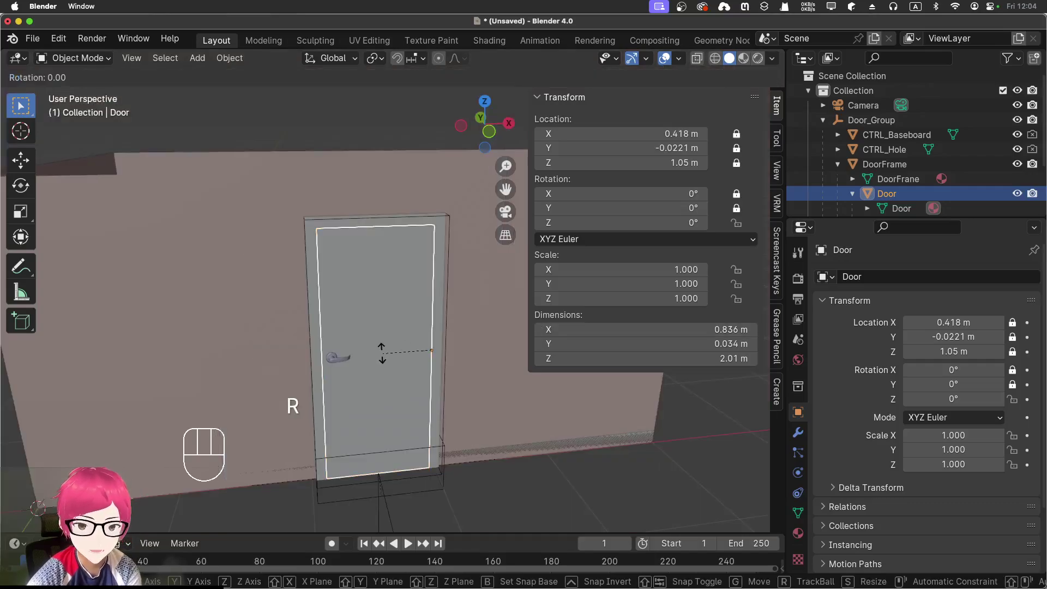
key(z)
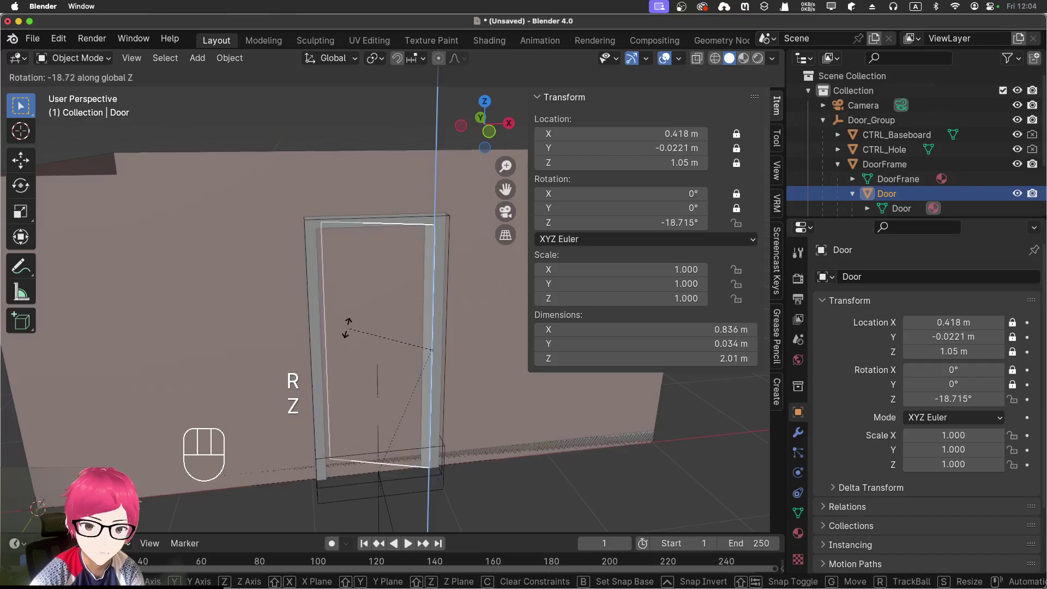
right_click(426, 368)
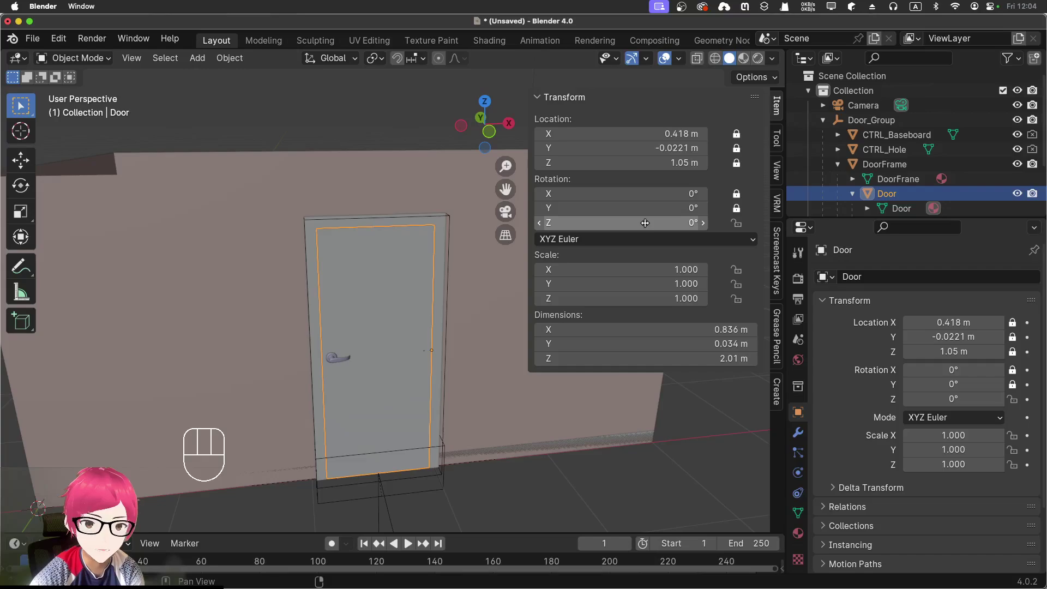
- Test tilting the door with only Y unlocked, then restore the Y lock and free Z
click(736, 223)
click(736, 208)
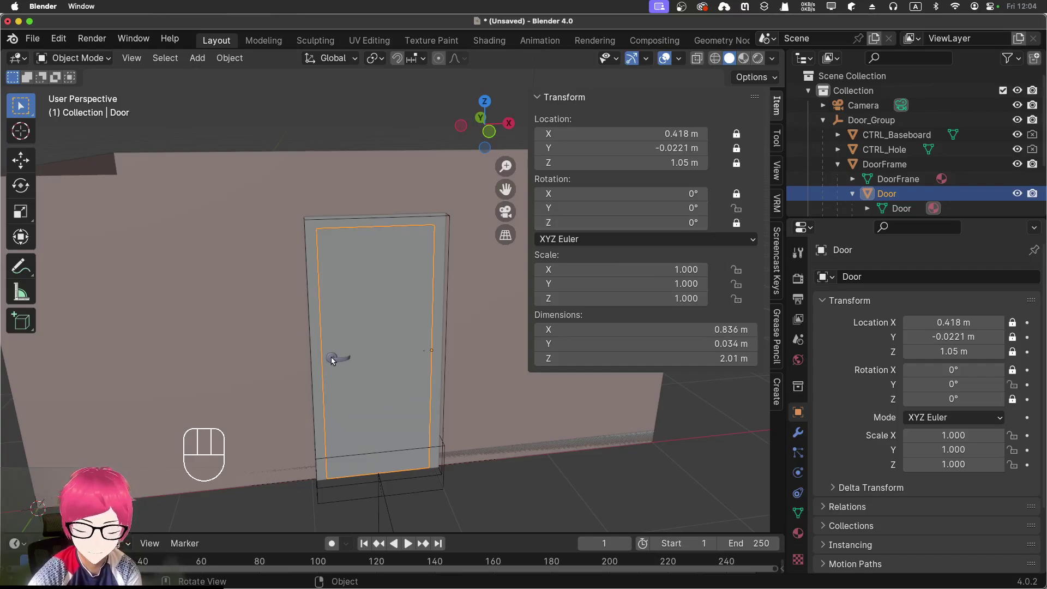
key(r)
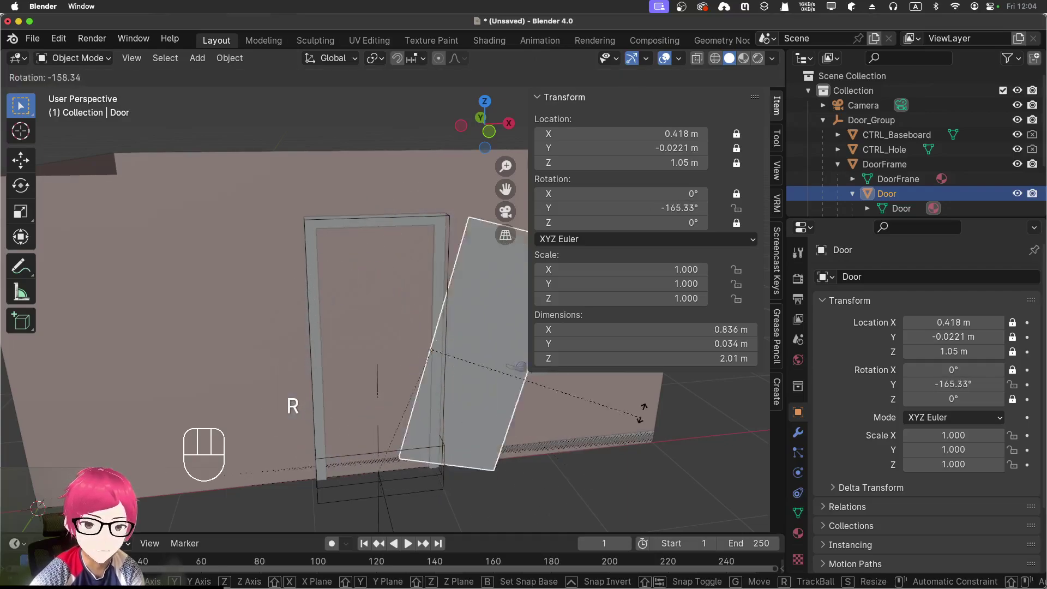
right_click(360, 283)
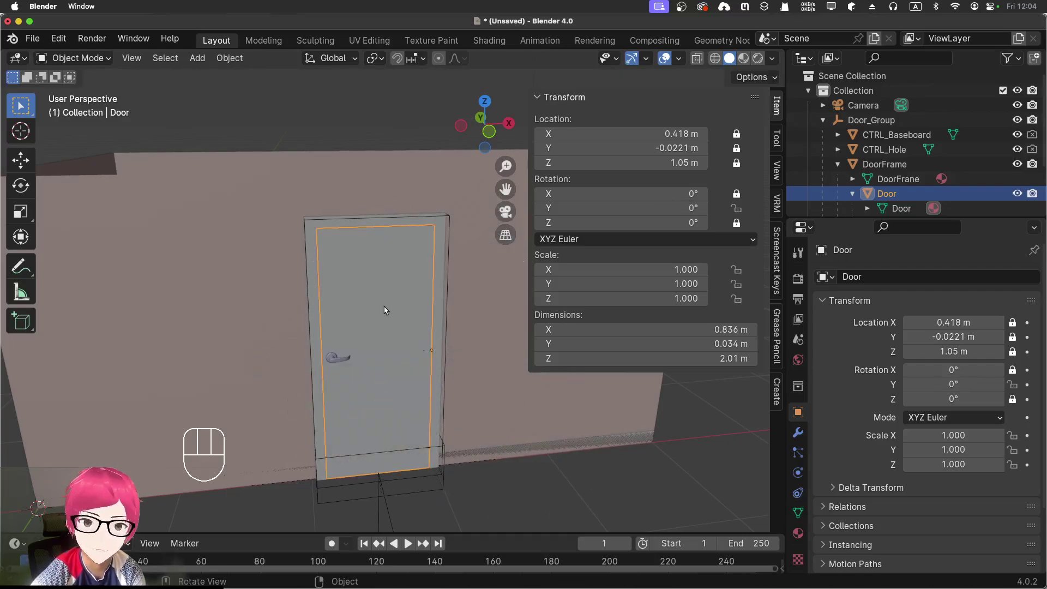
click(736, 209)
click(736, 222)
- Reselect the door leaf, rotate it open to 117.6°, and select the wall behind
click(537, 490)
click(370, 375)
key(r)
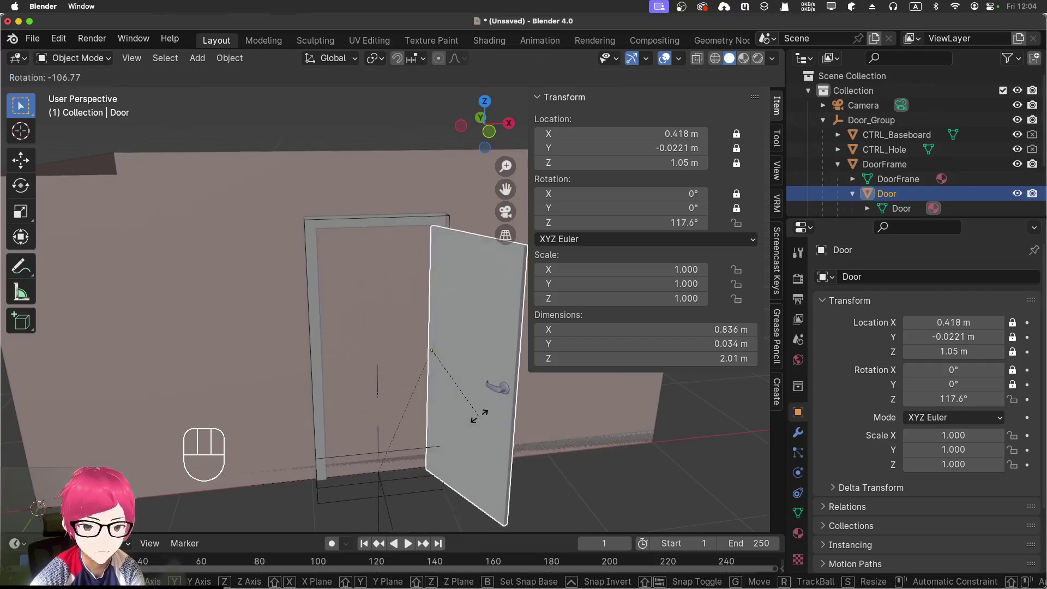
click(469, 413)
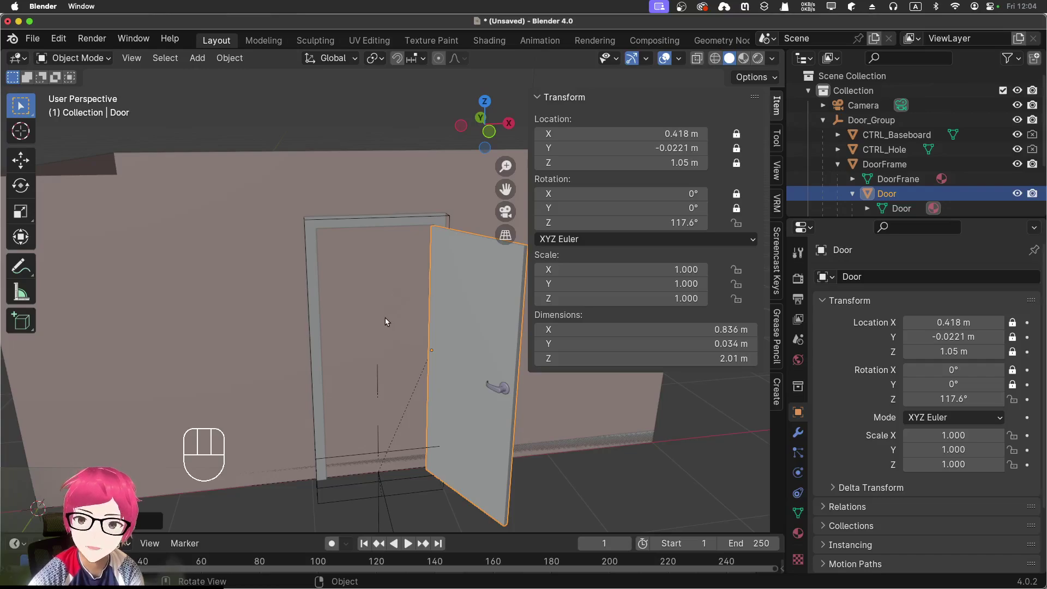
click(385, 337)
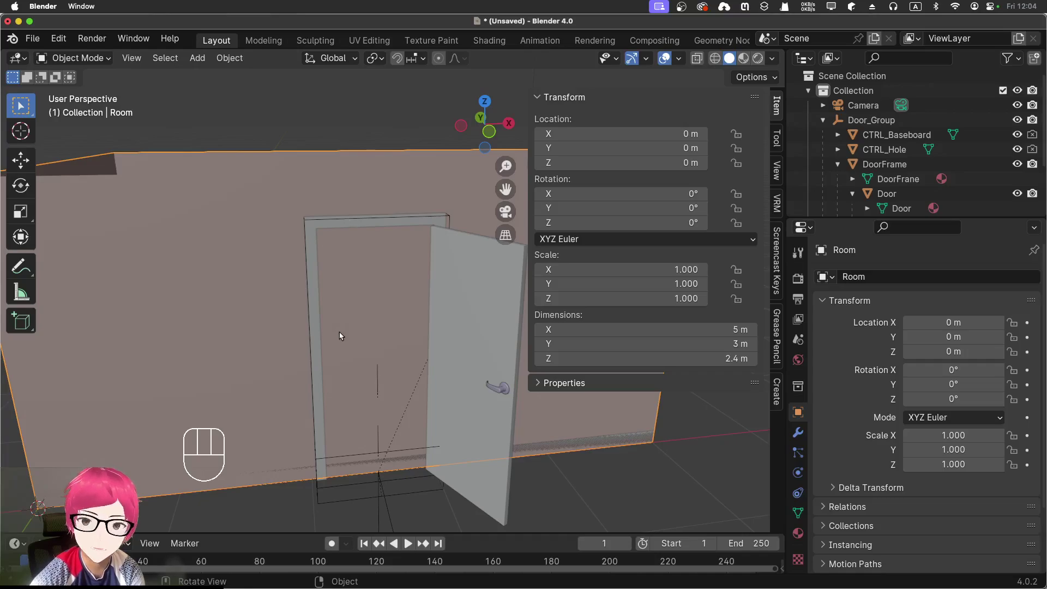
click(519, 466)
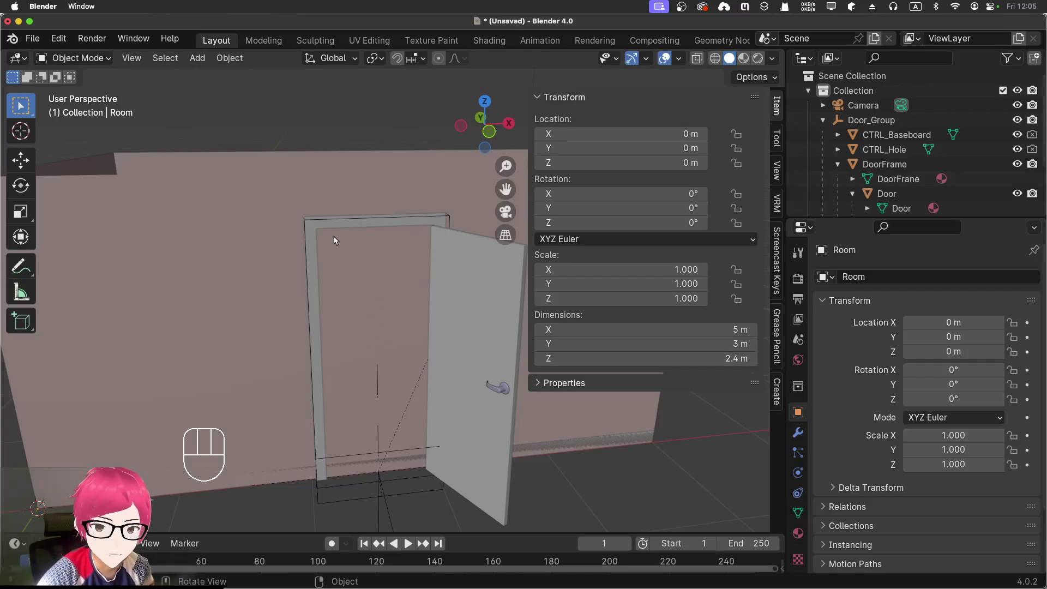
click(195, 241)
middle_drag(240, 308, 372, 387)
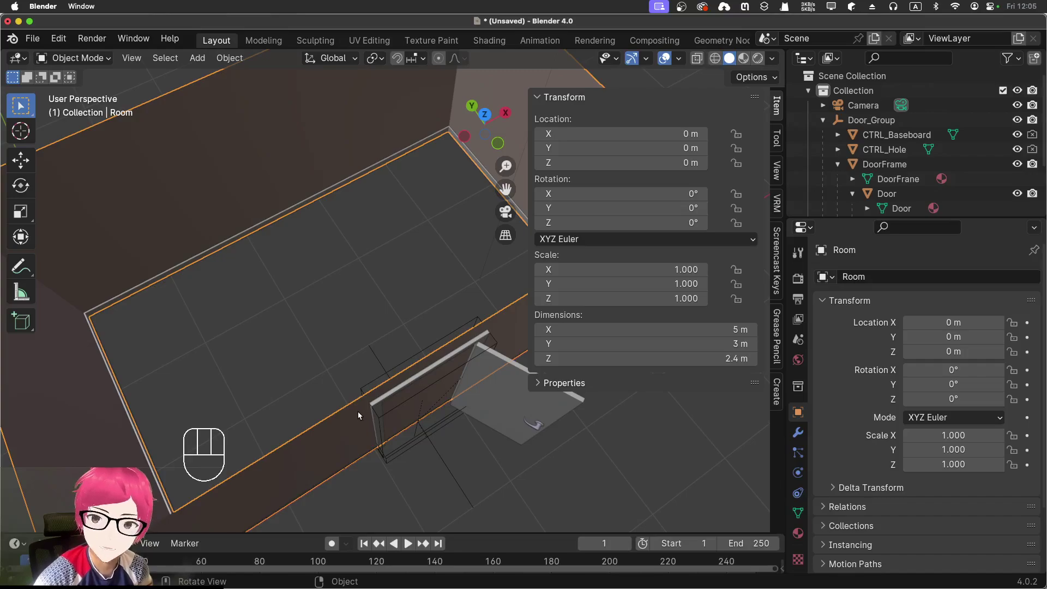
middle_drag(358, 414, 280, 322)
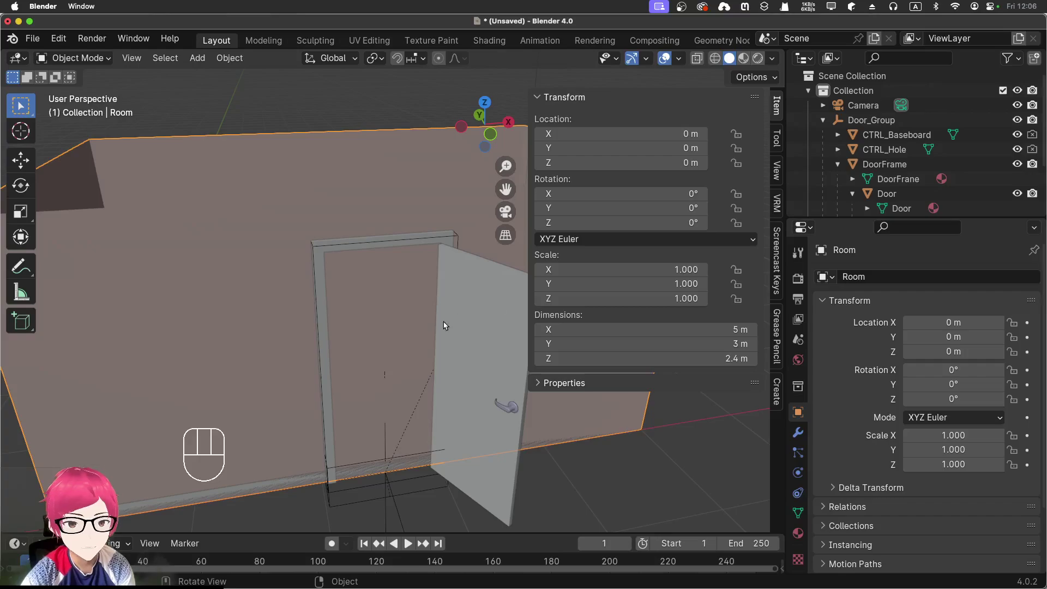
- Check the CTRL_Hole and CTRL_Baseboard cutters, then select only the Room wall
click(227, 132)
click(254, 302)
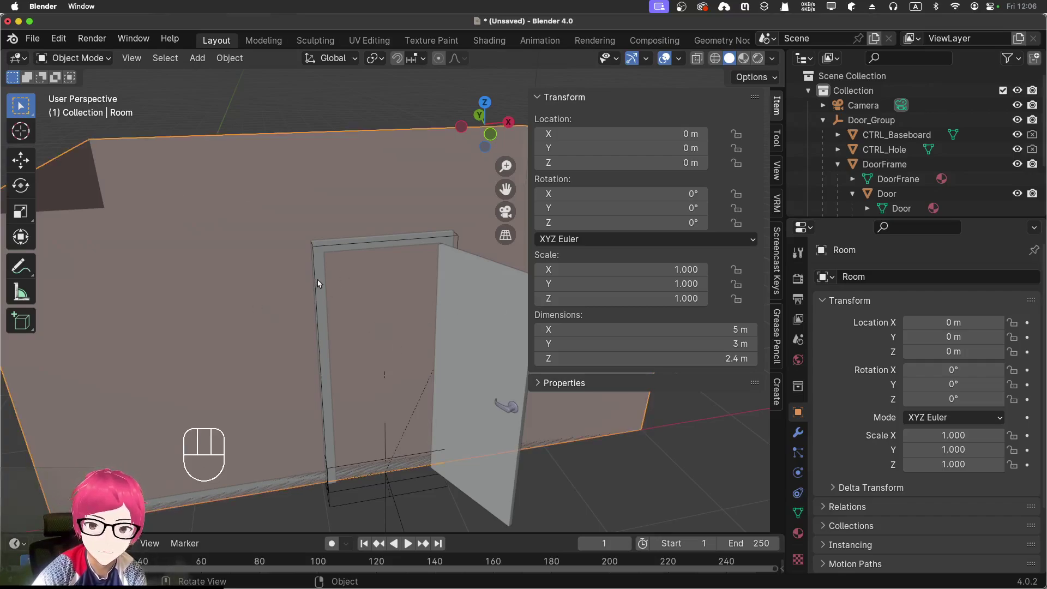
click(899, 149)
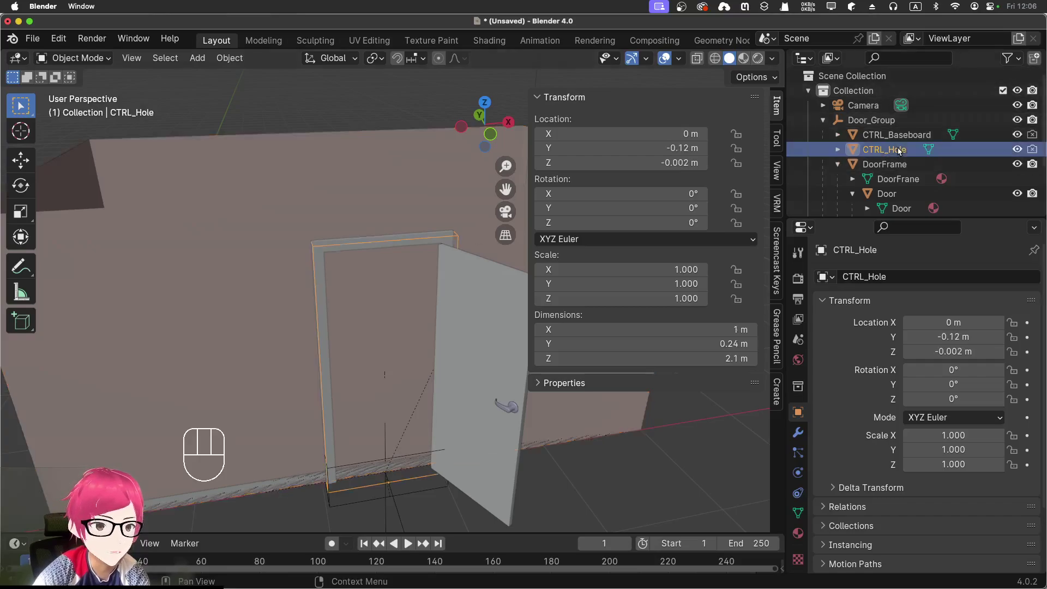
click(898, 135)
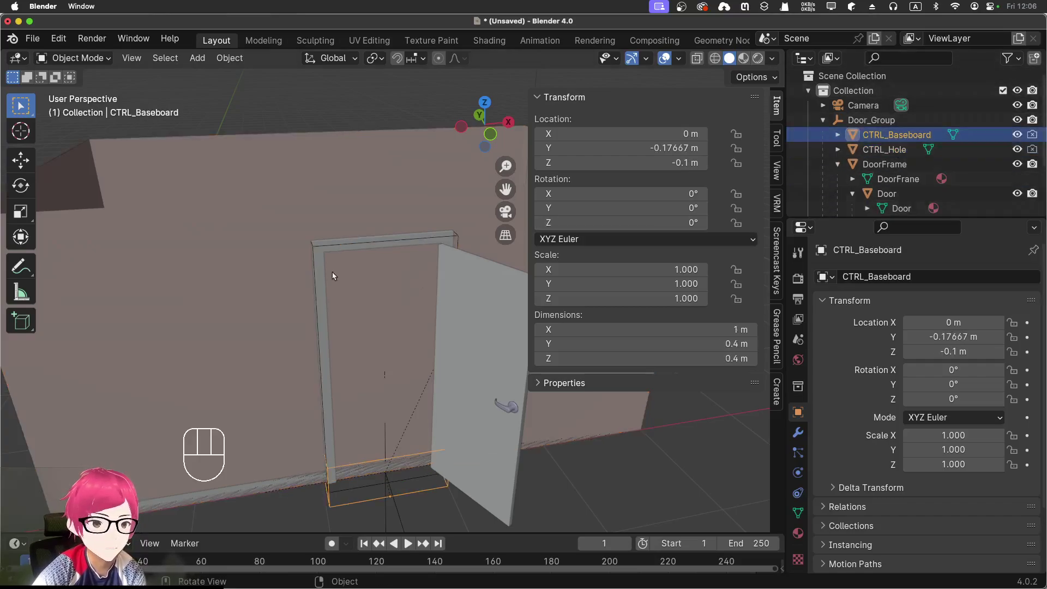
click(292, 322)
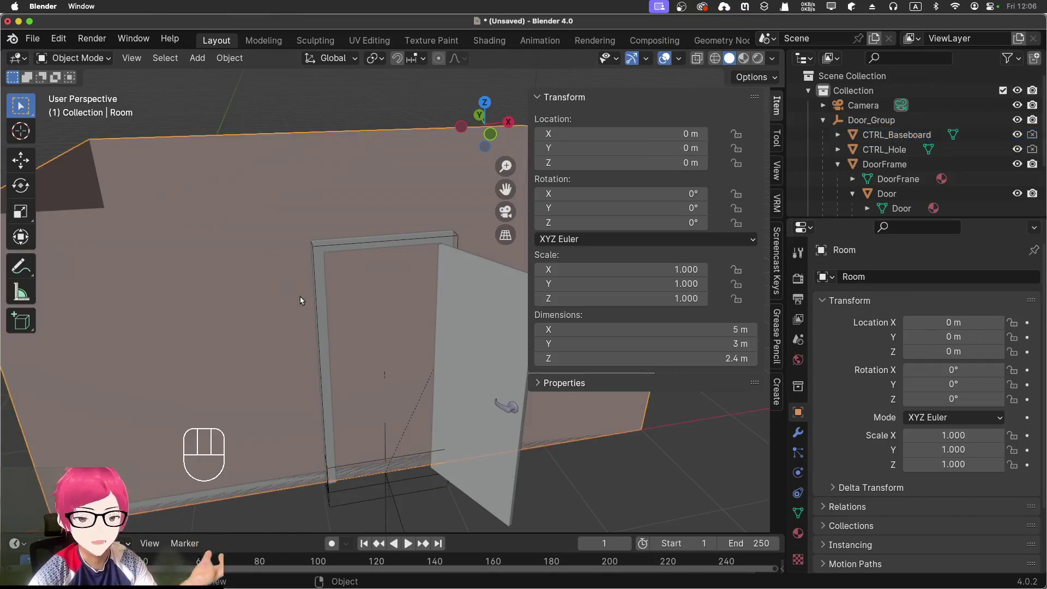
click(211, 78)
click(209, 169)
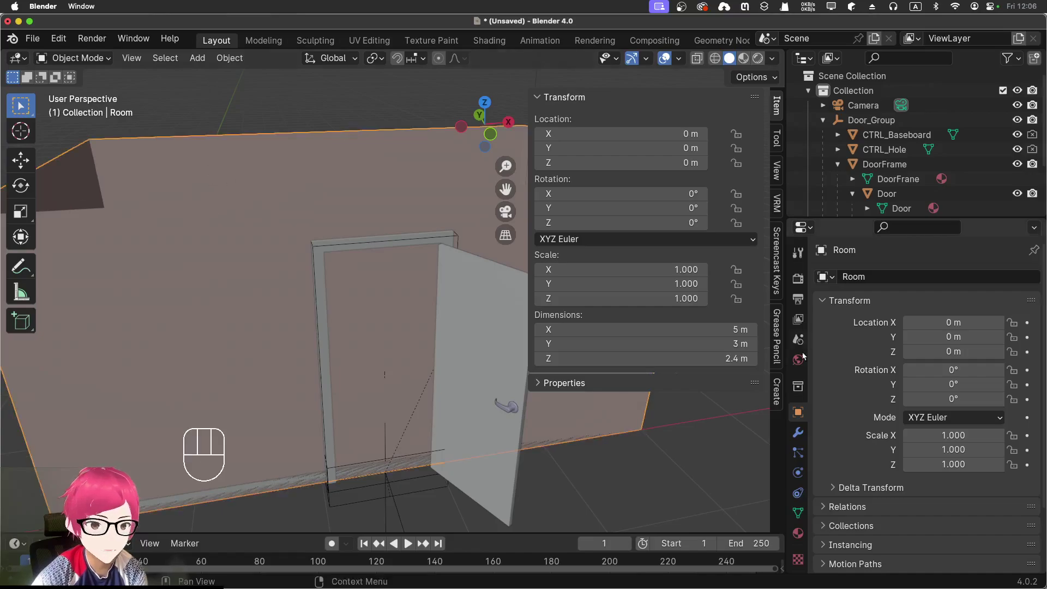
- Add a Boolean modifier to Room from the Modifier Properties search for 'bool'
click(797, 433)
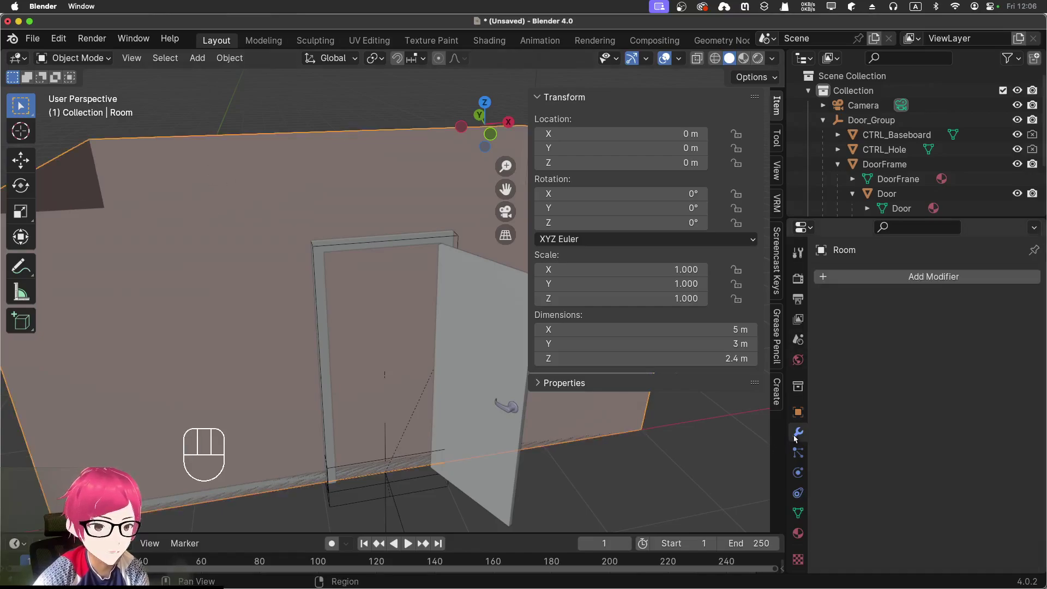
click(879, 276)
click(867, 276)
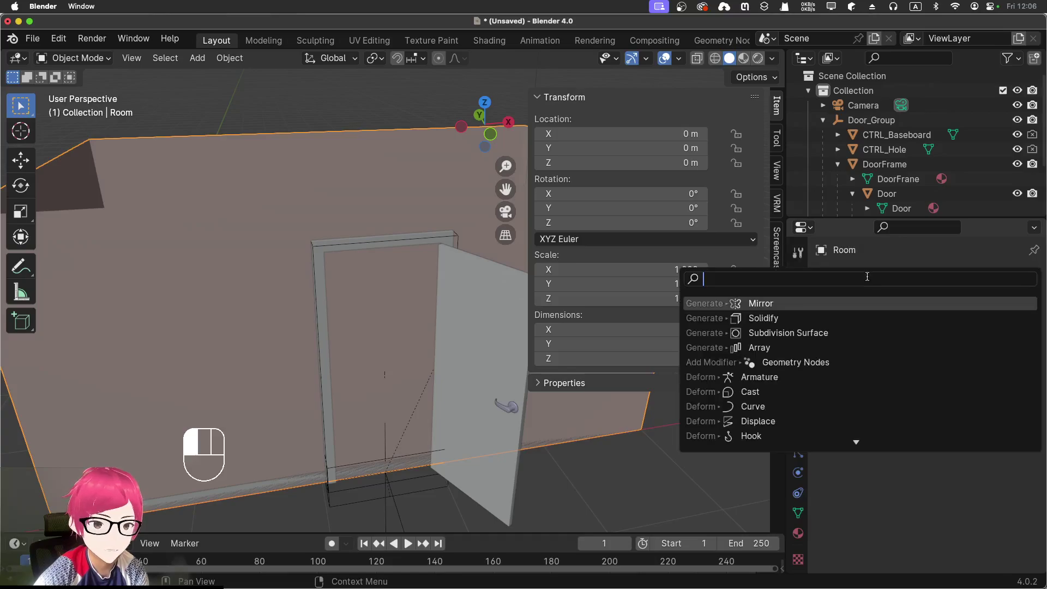
text(bool)
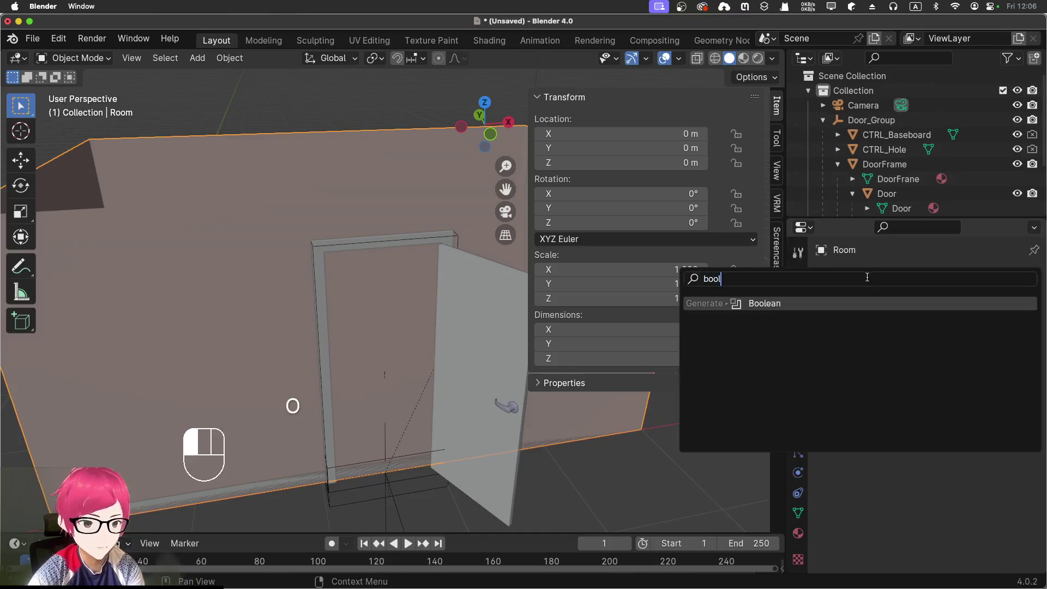
click(841, 304)
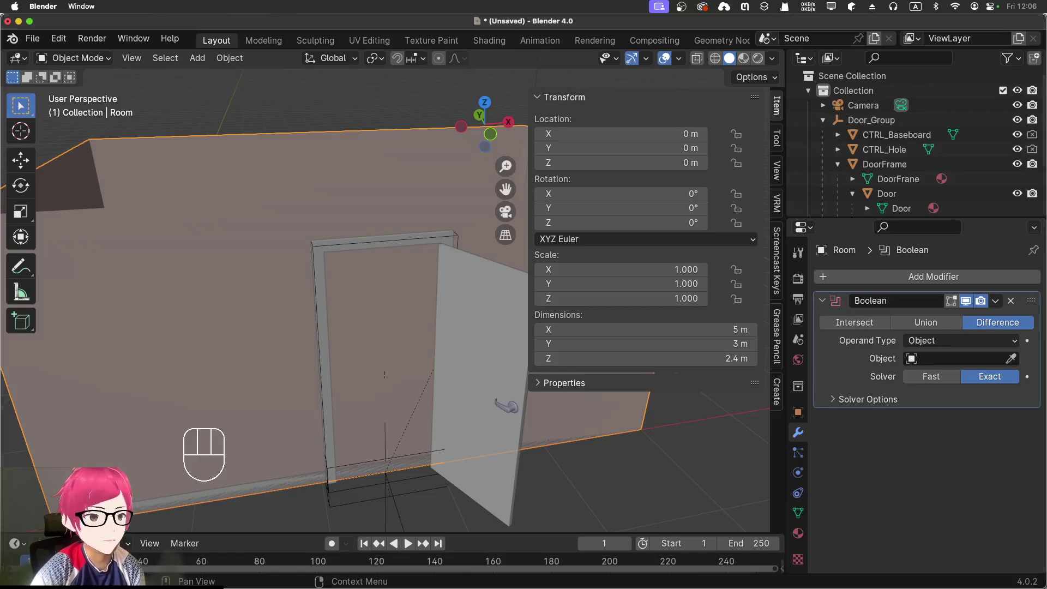
- Hide the viewport sidebar and keep the Boolean's Operand Type as Object
key(ctrl)
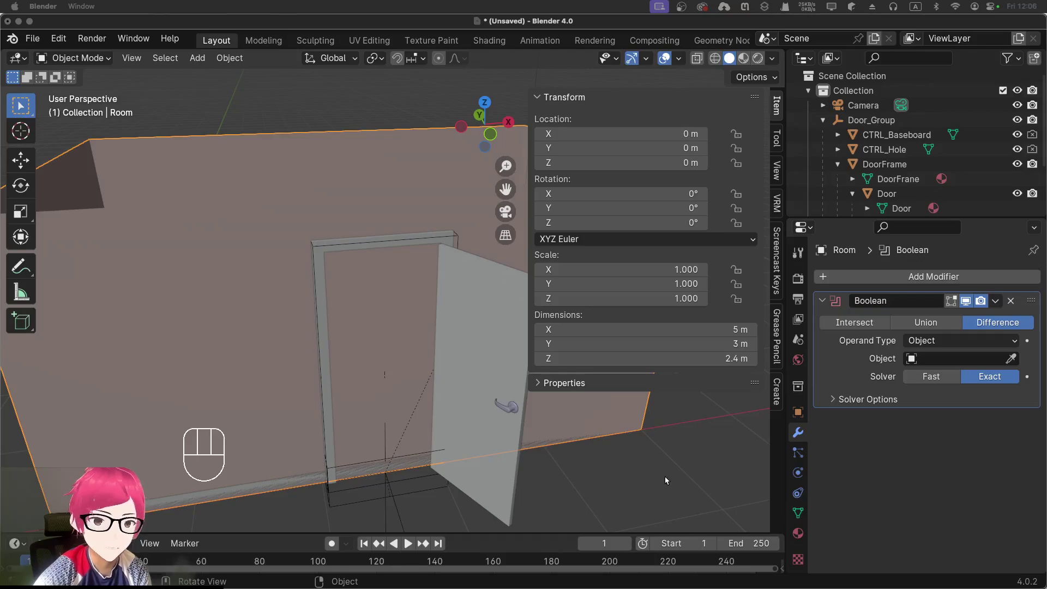
click(663, 448)
key(n)
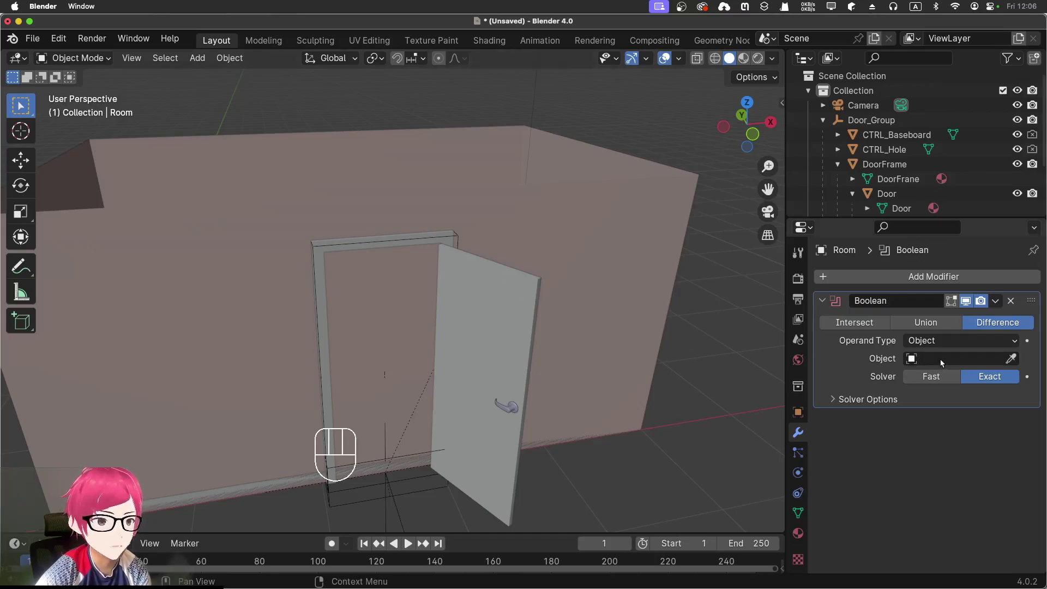
click(970, 342)
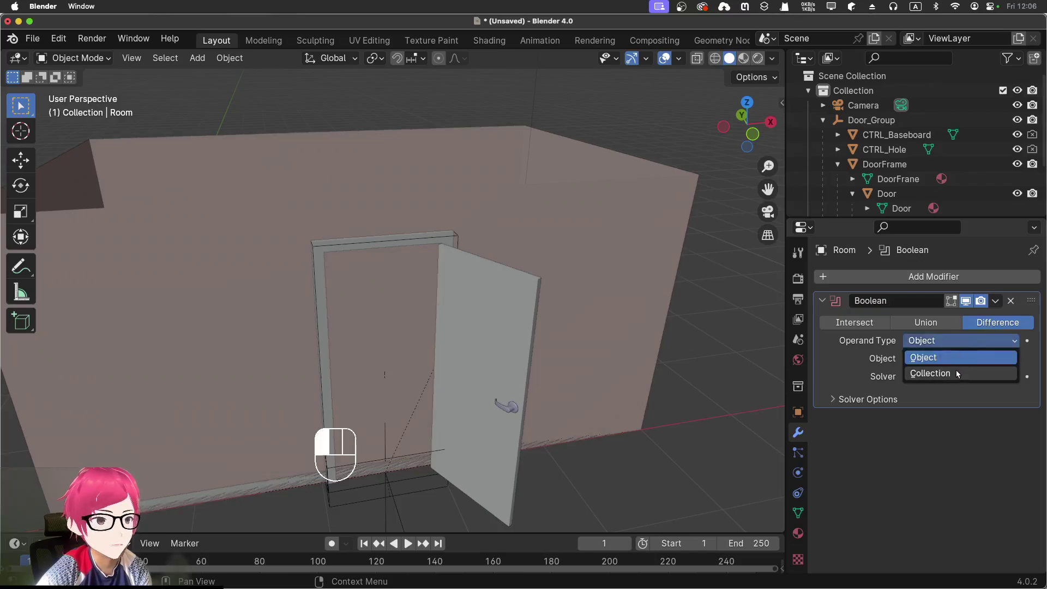
click(957, 358)
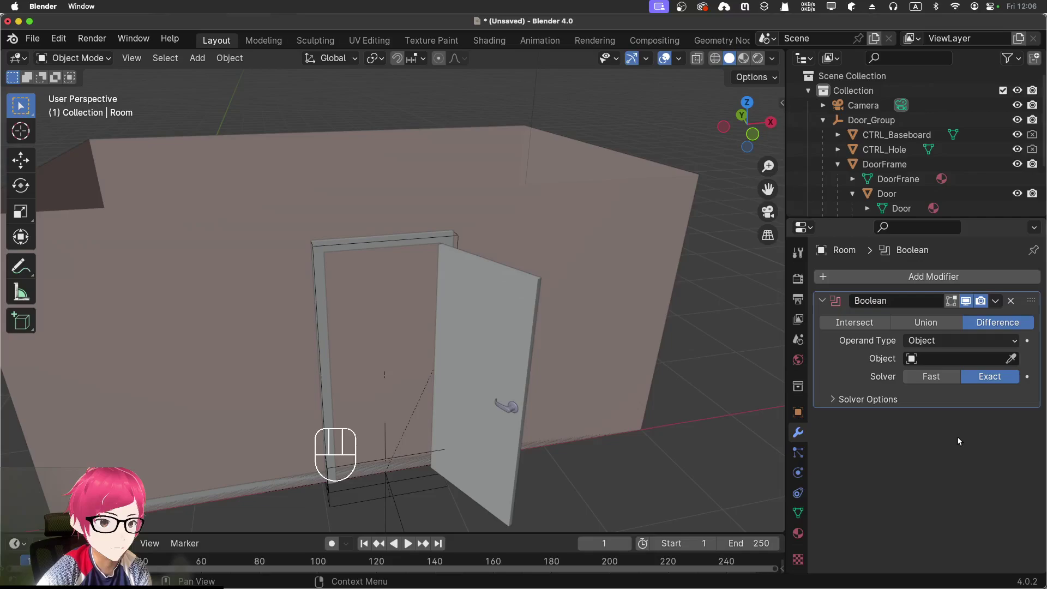
- Eyedrop CTRL_Hole as the Room Boolean's cutter, inspect the doorway, and select the baseboard
click(1011, 358)
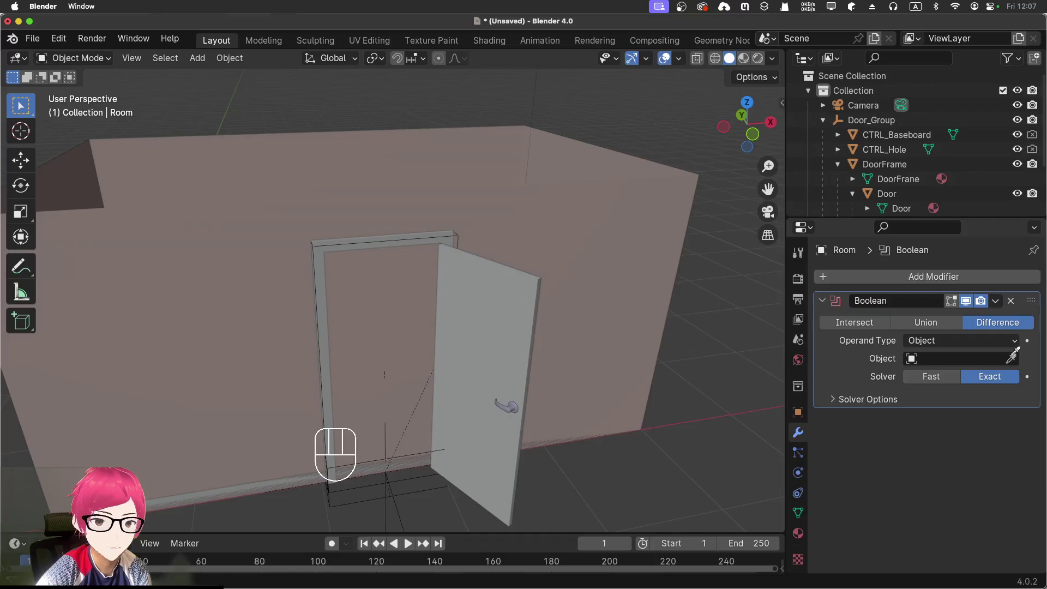
click(460, 237)
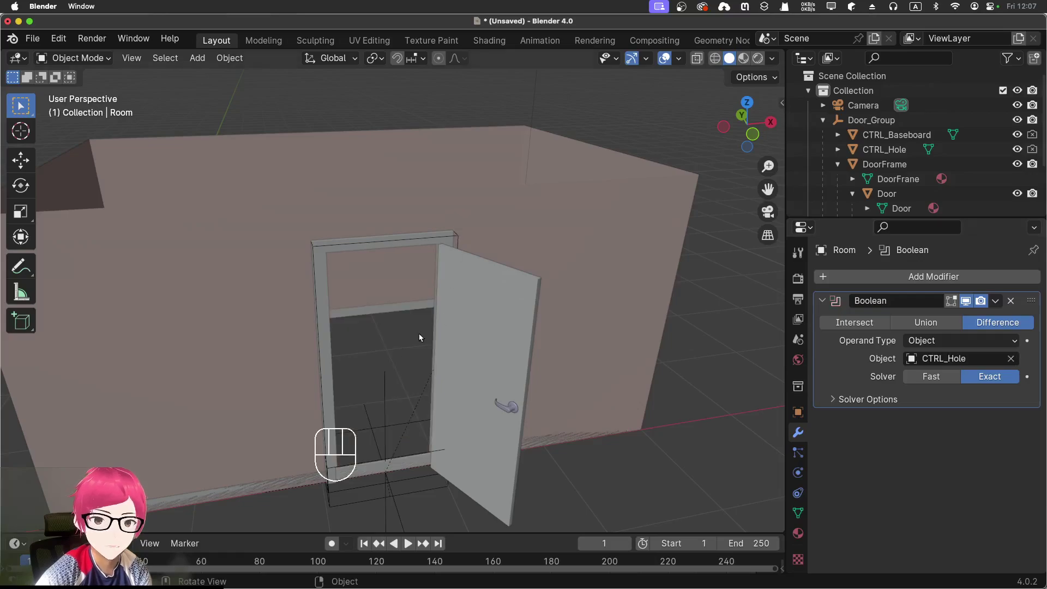
middle_drag(417, 343, 473, 346)
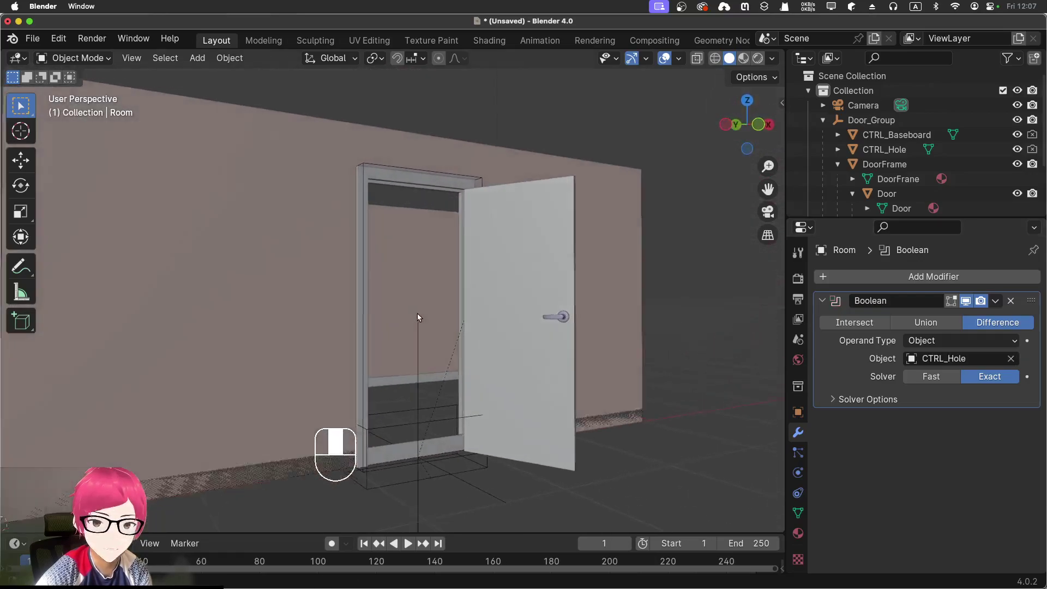
middle_drag(416, 318, 440, 436)
click(441, 459)
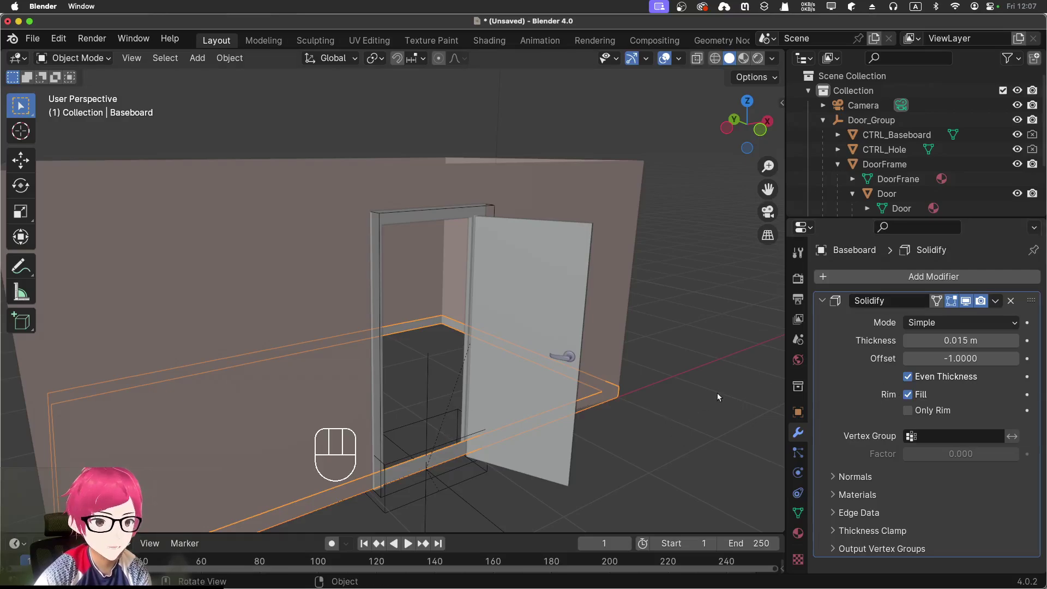
- Collapse Solidify, add a Boolean to the Baseboard, and eyedrop CTRL_Baseboard as its cutter
click(822, 301)
click(979, 277)
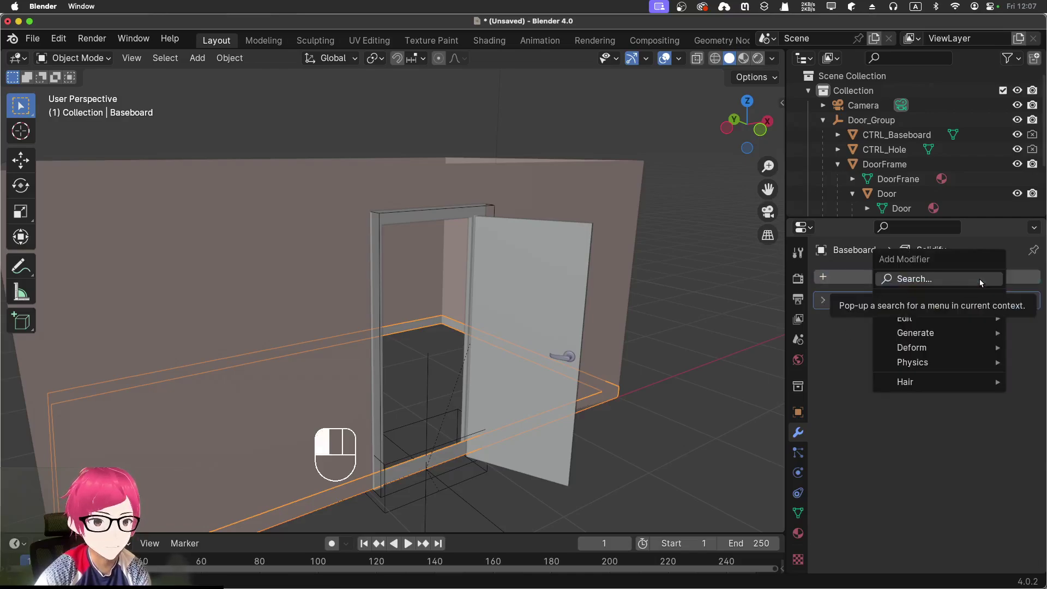
click(979, 279)
click(886, 304)
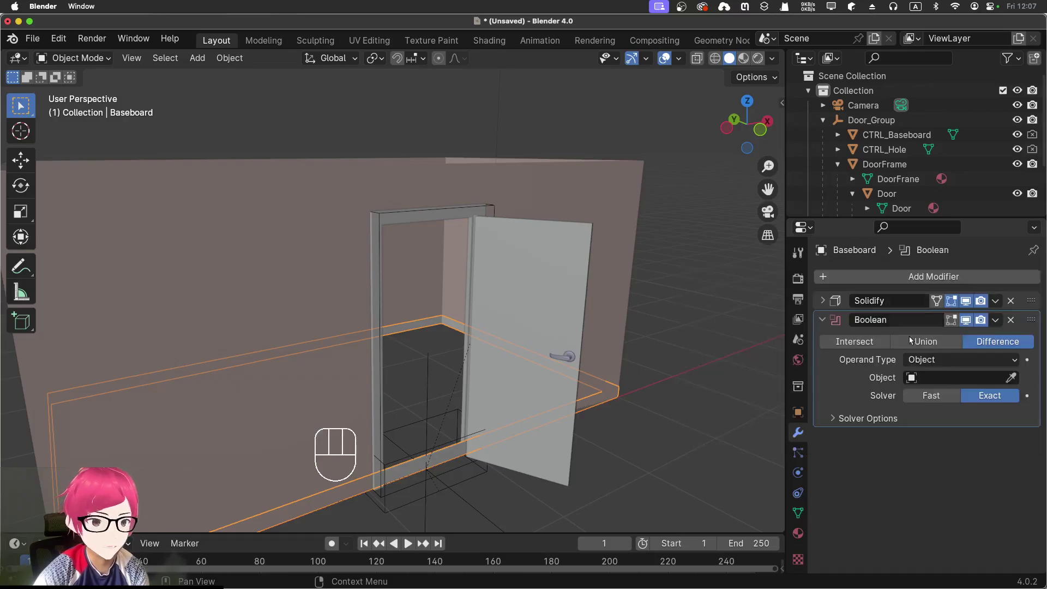
click(1010, 377)
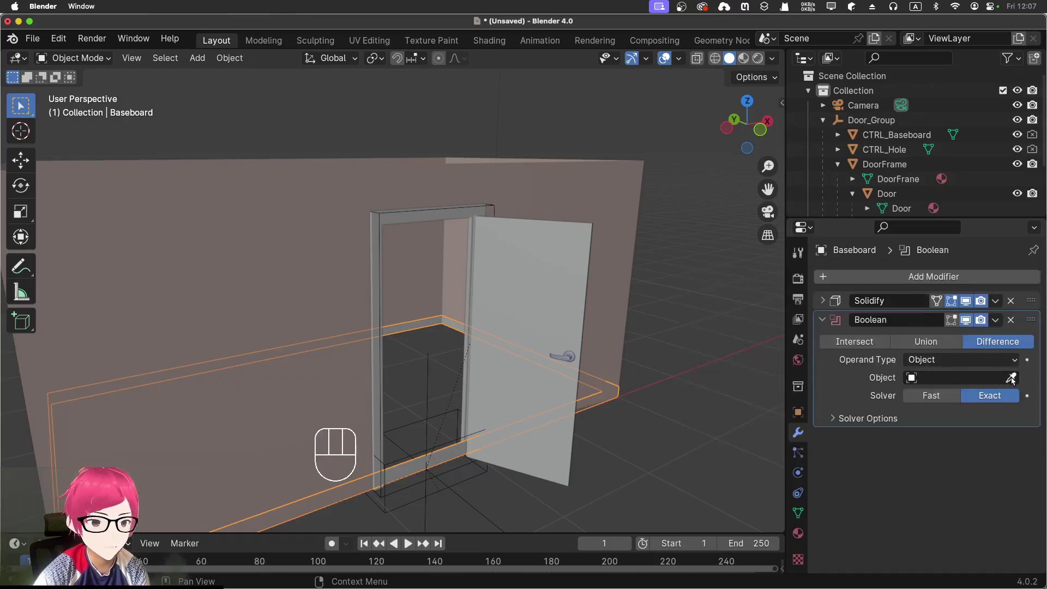
click(466, 470)
click(478, 513)
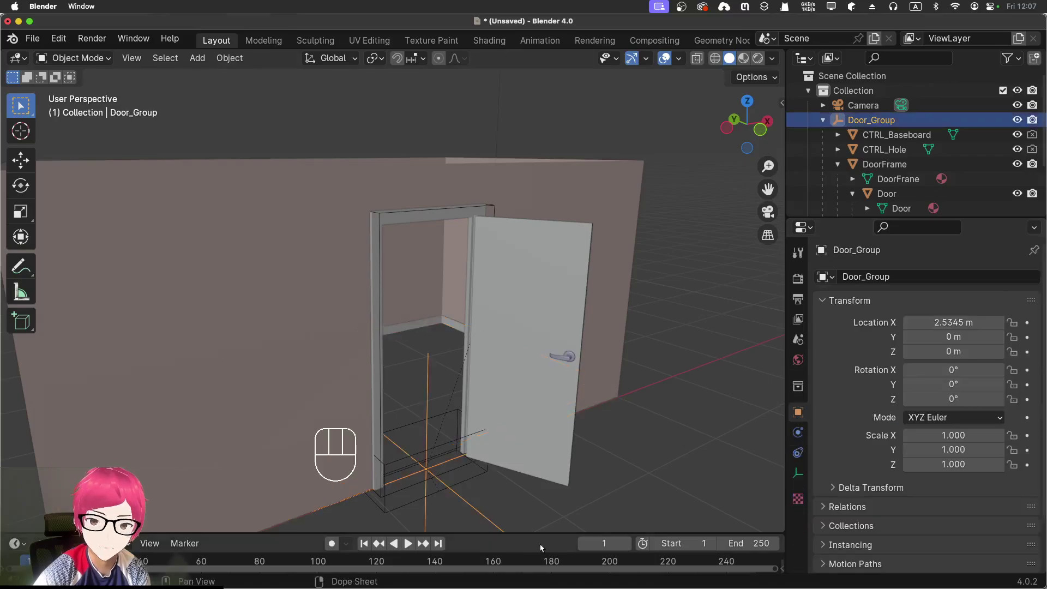
click(557, 498)
middle_drag(708, 495, 665, 483)
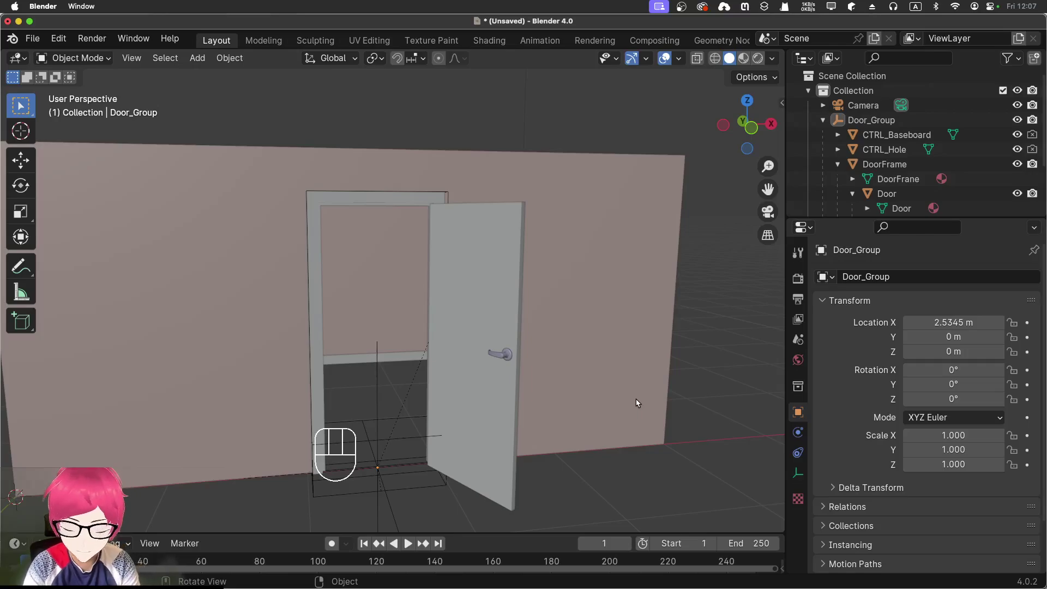
- Undo the manual Boolean cuts, then select Room and bring up its Archimesh Room Tools
key(super+z)
key(super+z)
key(super+z)
key(super+z)
key(super+z)
key(super+z)
key(super+z)
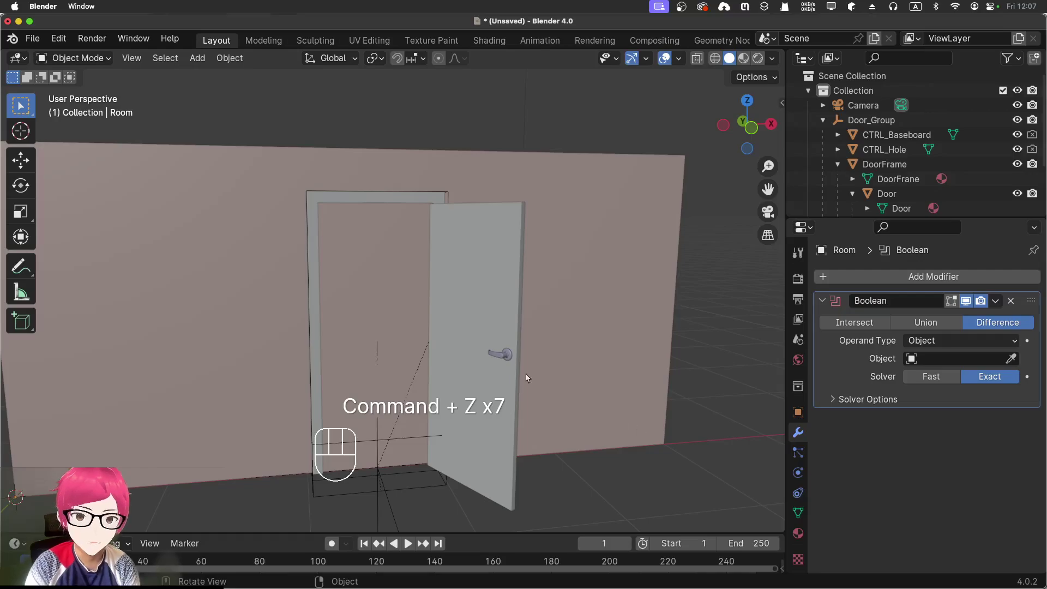
click(224, 300)
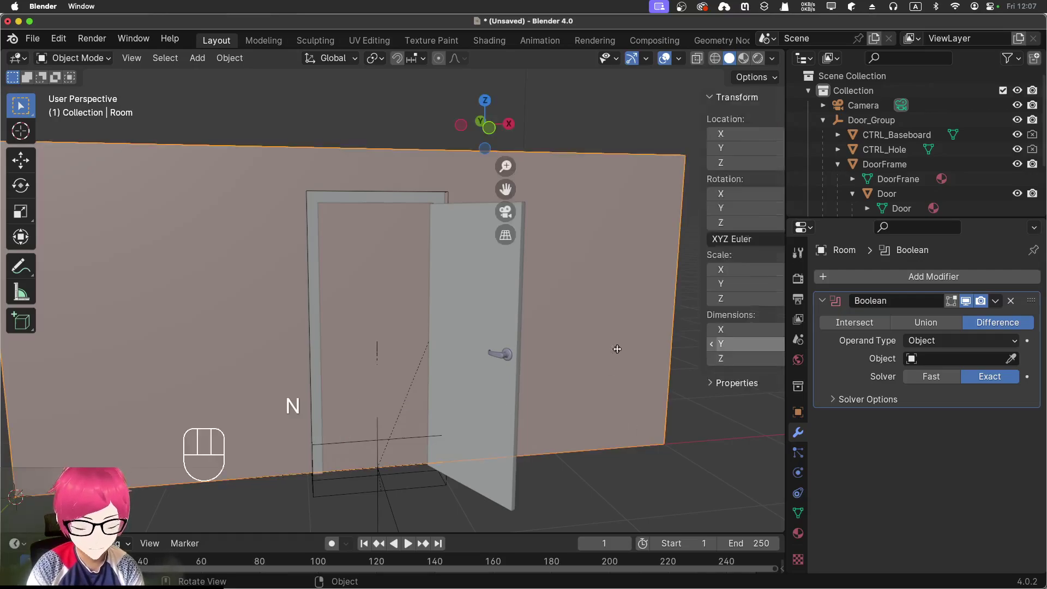
key(n)
click(777, 401)
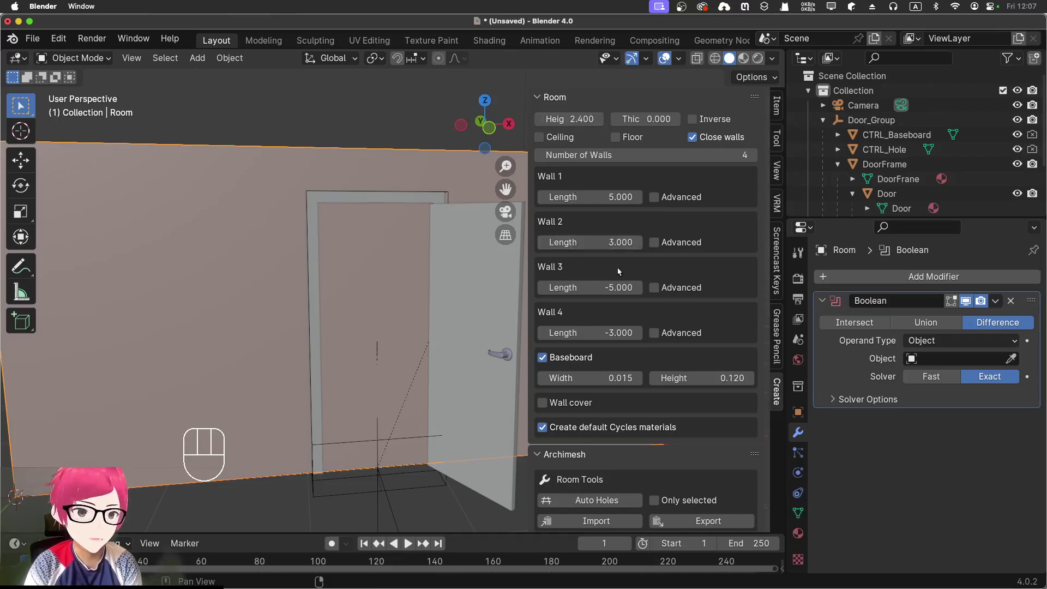
scroll(649, 459, down, 5)
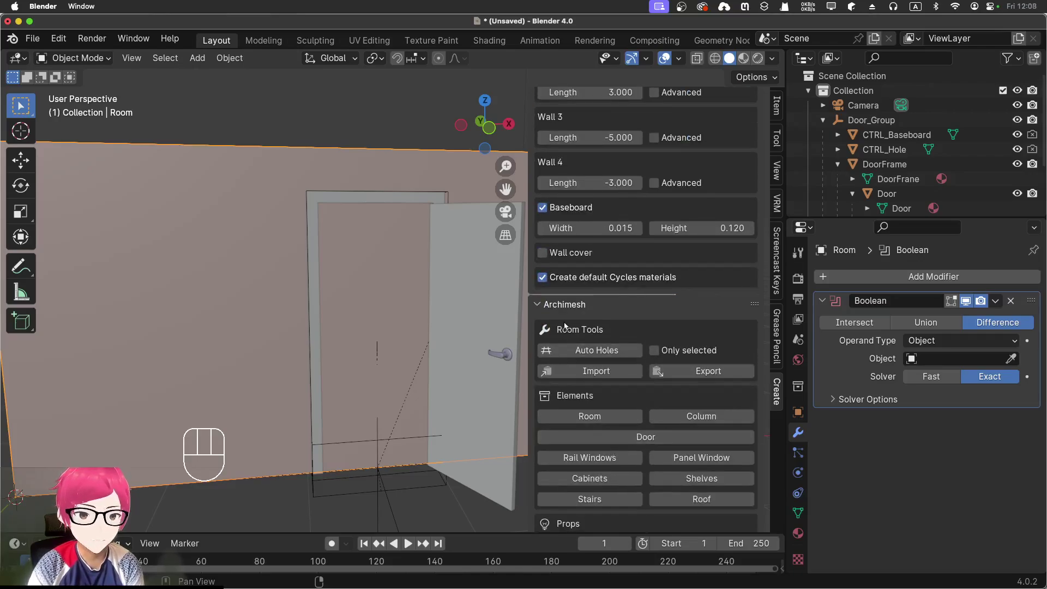
- Run Auto Holes so CTRL_Hole and CTRL_Baseboard cut the doorway, then check the Baseboard's Boolean
click(583, 356)
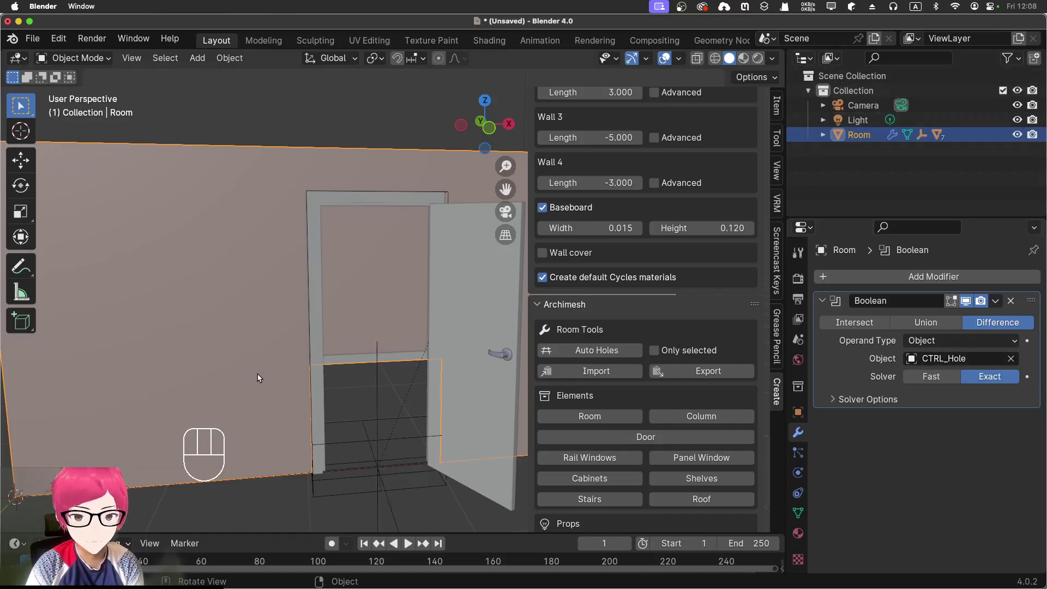
click(361, 359)
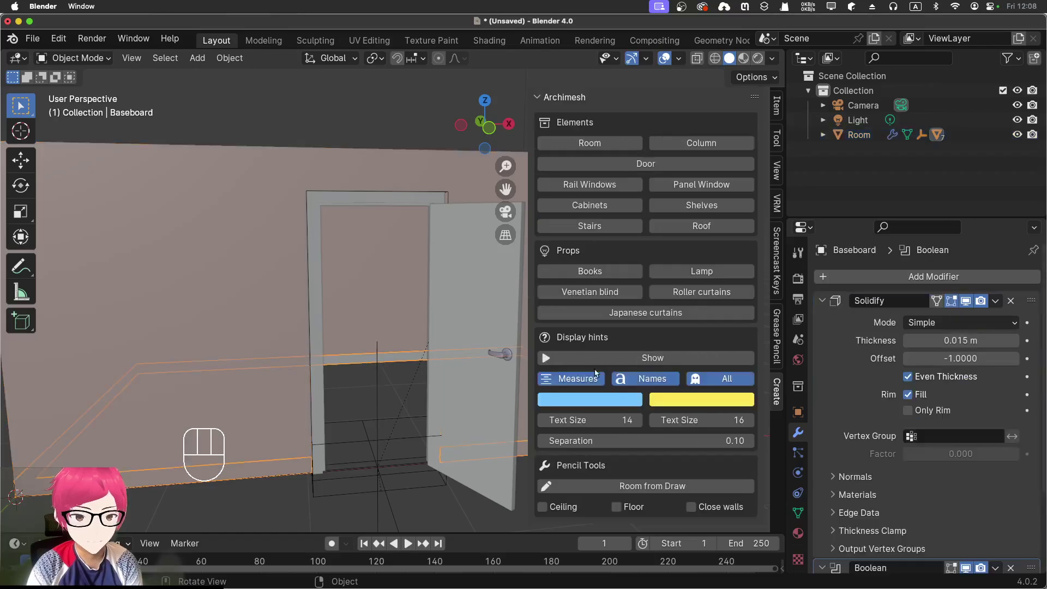
click(822, 300)
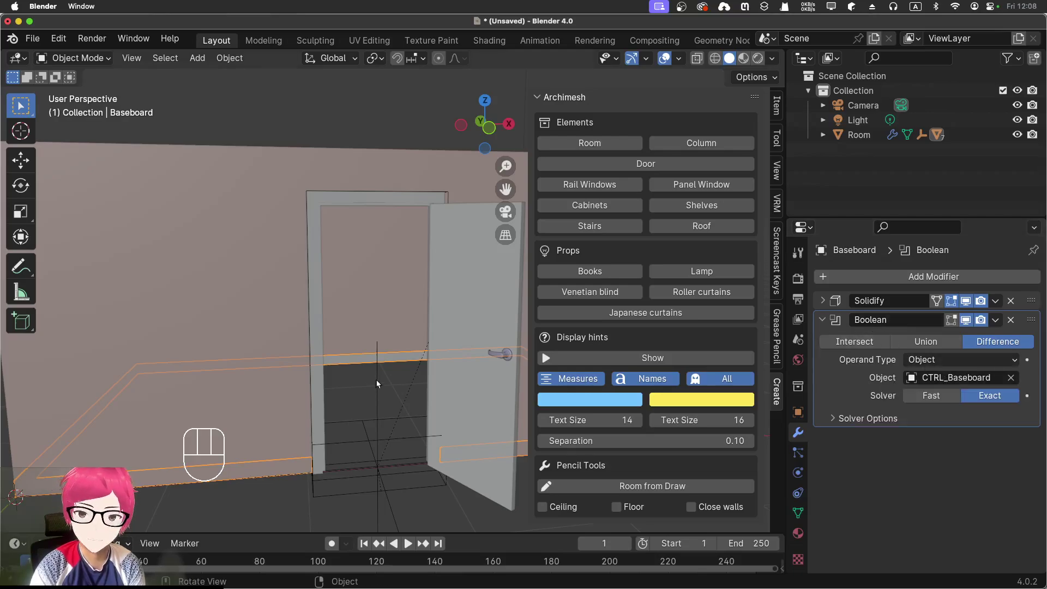
middle_drag(427, 390, 299, 418)
middle_drag(431, 394, 411, 379)
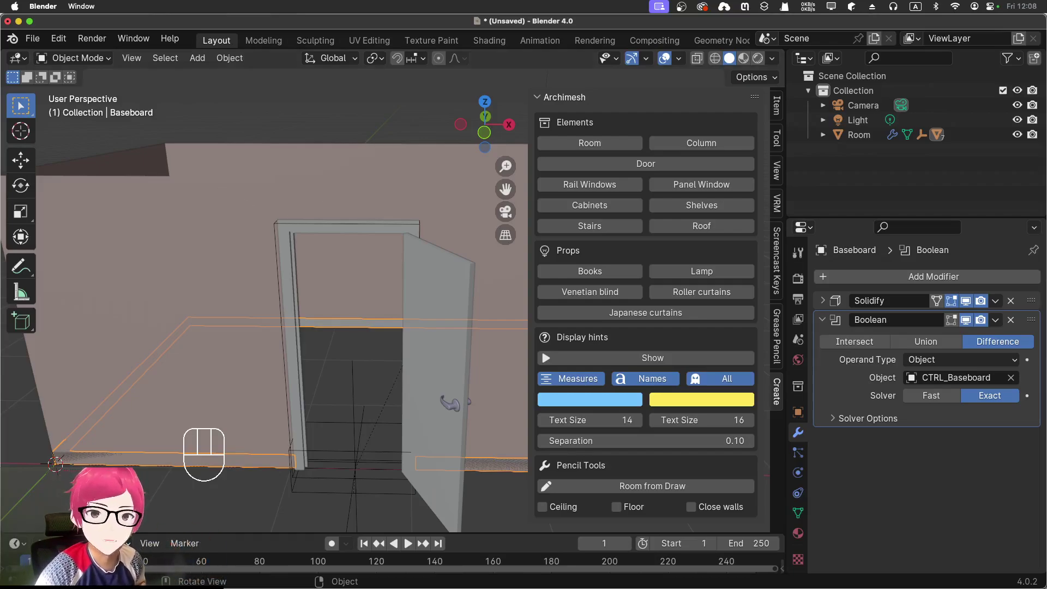
key(super+Tab)
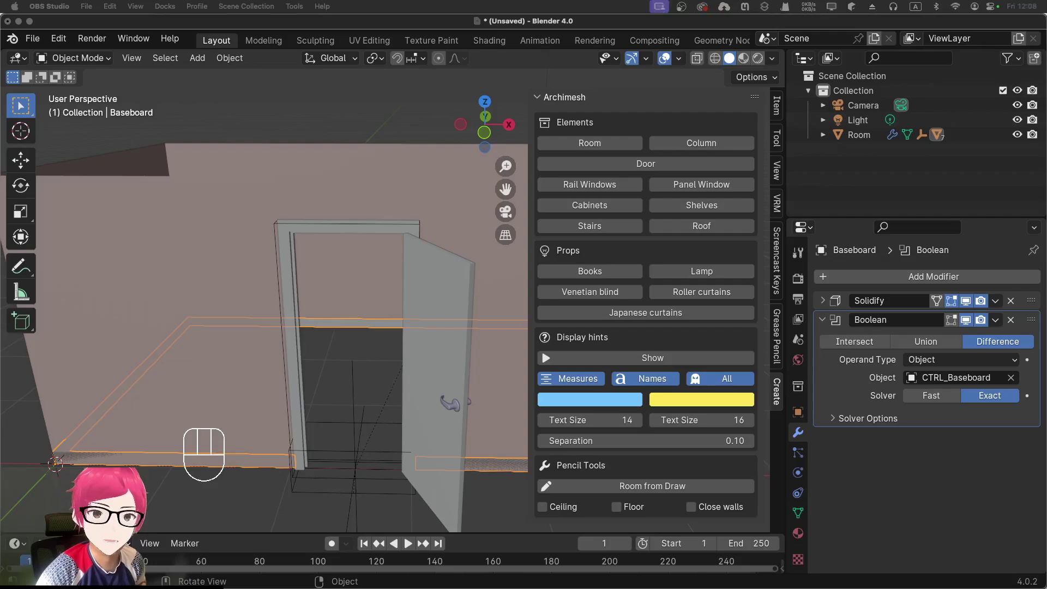